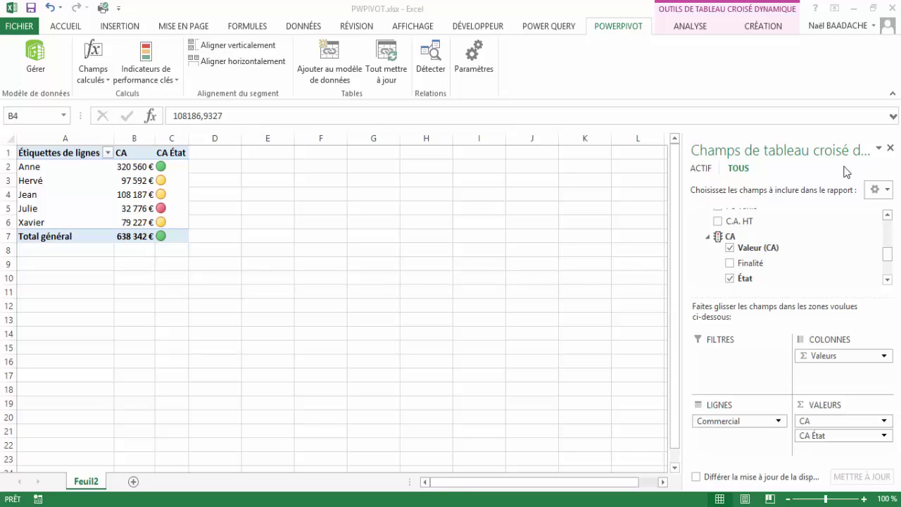
Inspect the old pivot's CA État status cells C1 to C7 and the salesperson values.
mouse_move(162, 192)
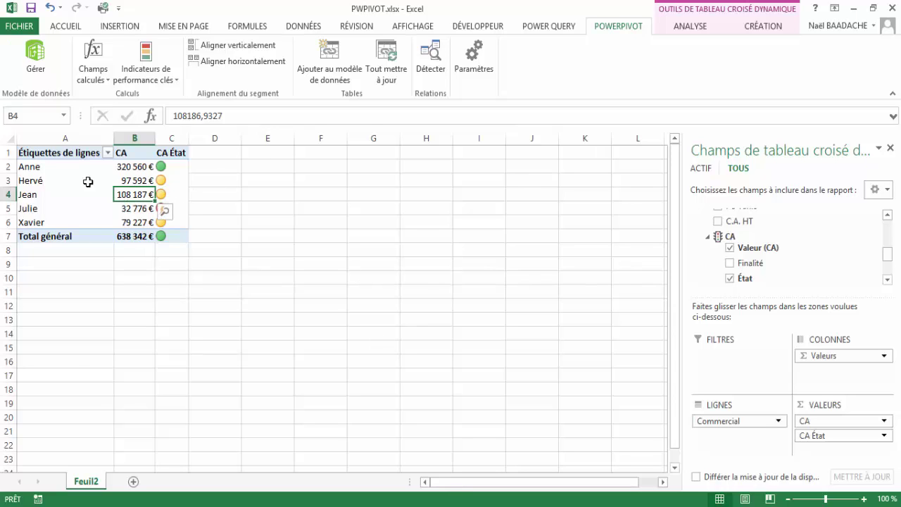
left_click(174, 152)
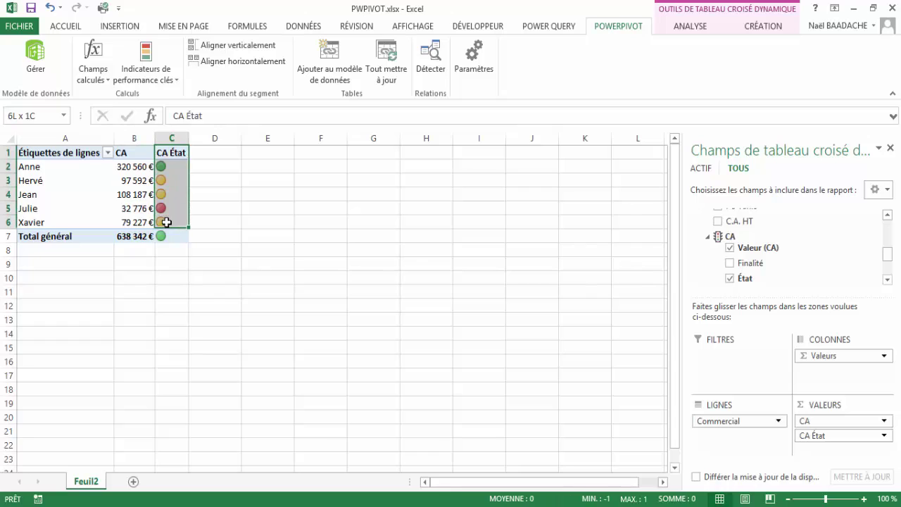
left_click_drag(169, 186, 165, 235)
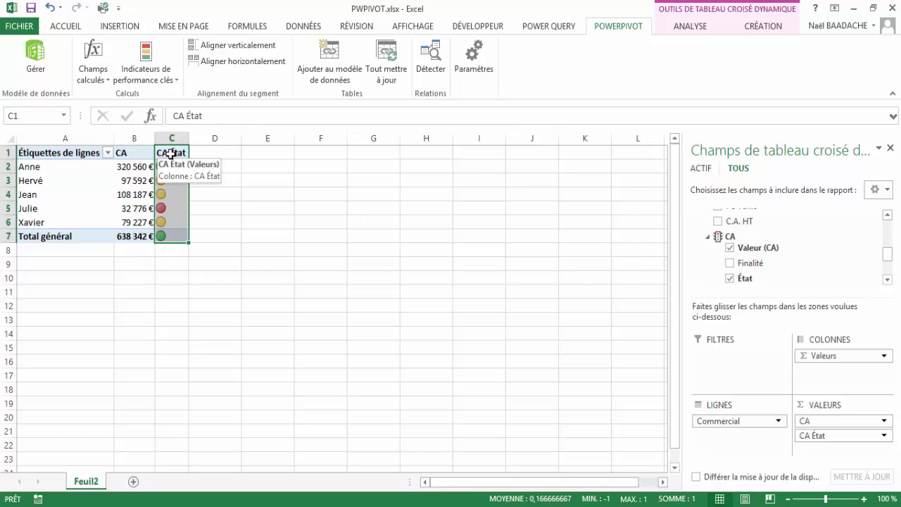
left_click(139, 195)
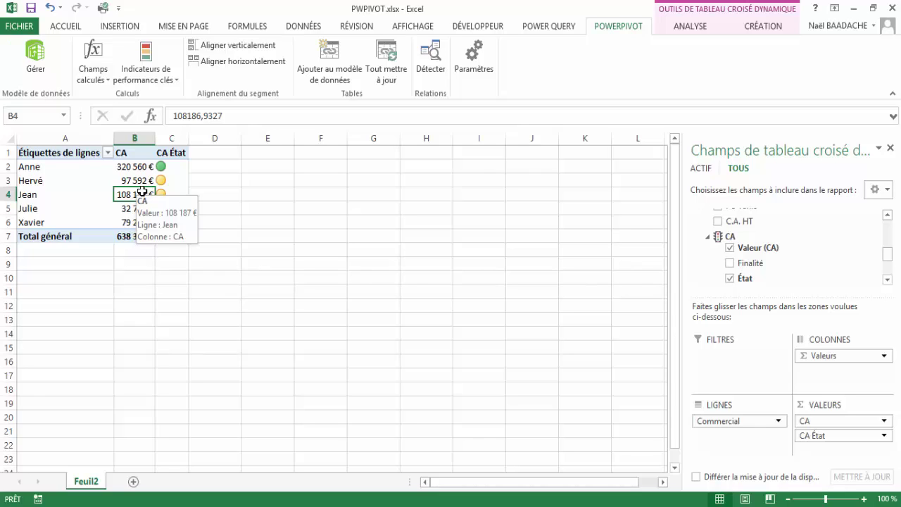
left_click(63, 181)
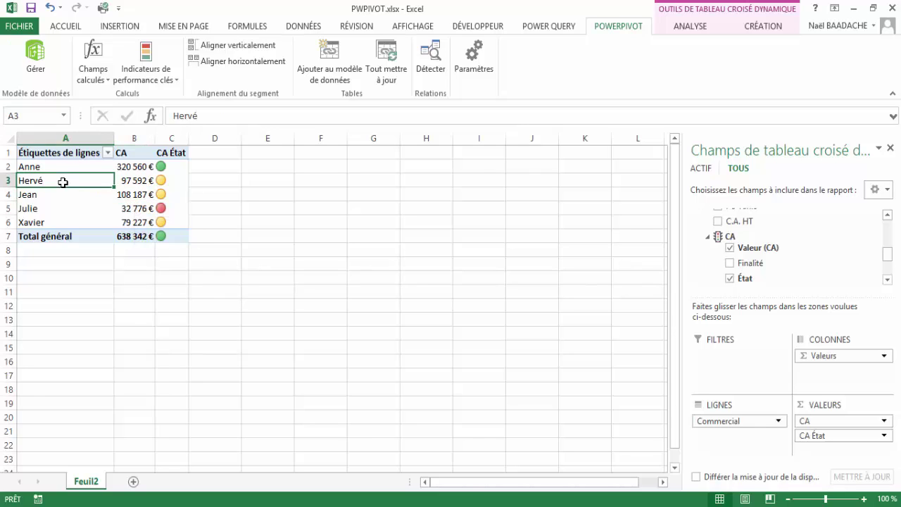
Insert the new sheet Feuil3, then delete Feuil2 and its KPI pivot table.
left_click(133, 482)
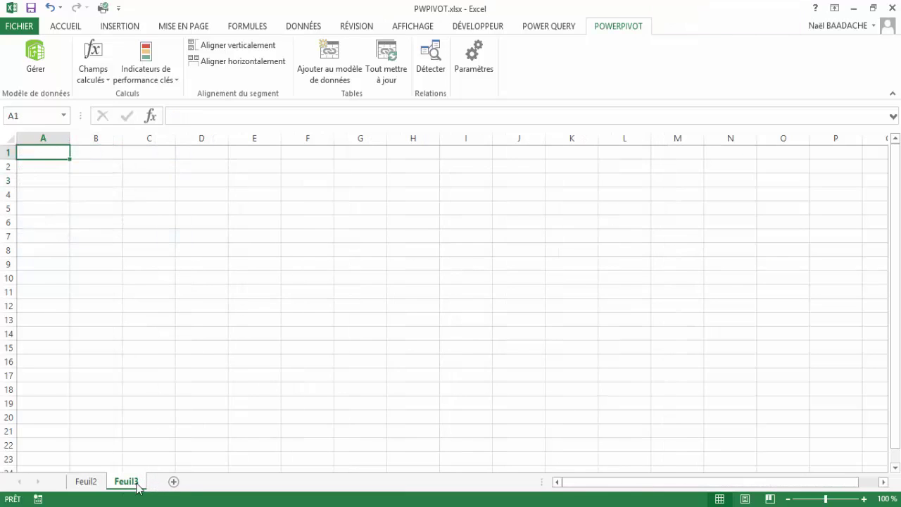
right_click(87, 482)
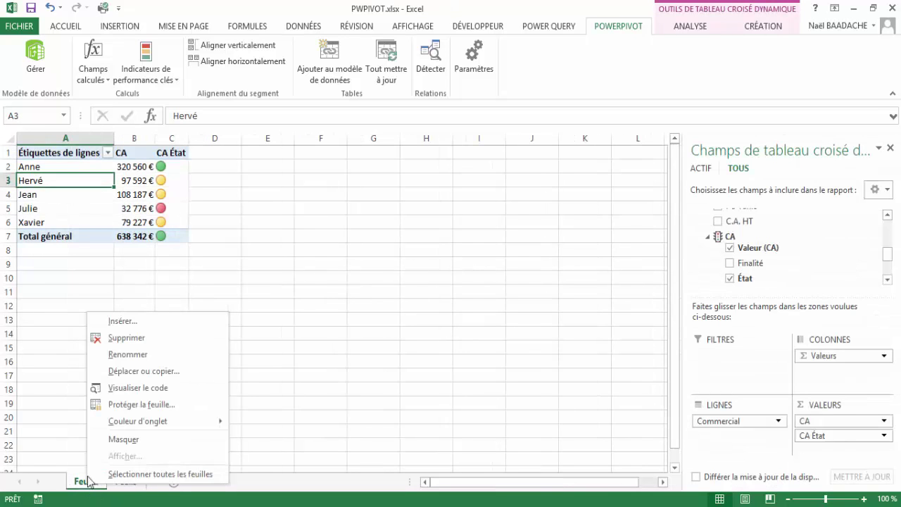
left_click(112, 339)
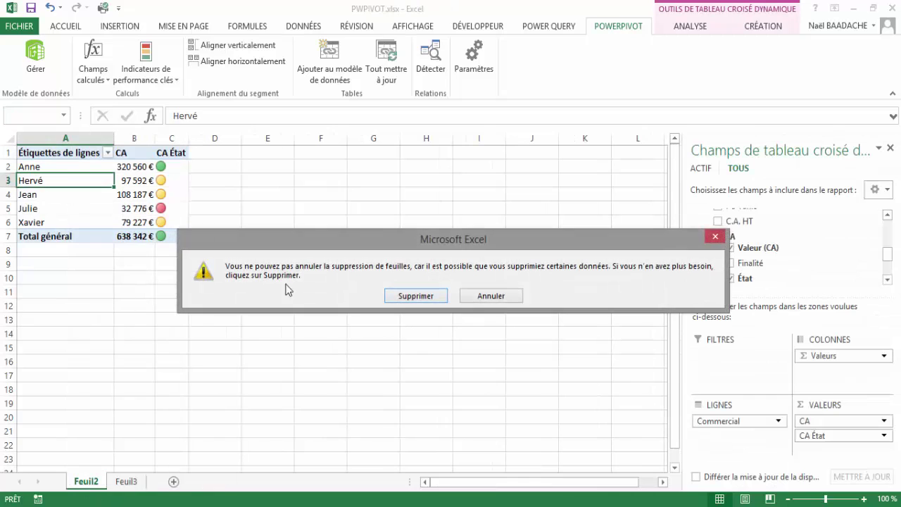
left_click(423, 299)
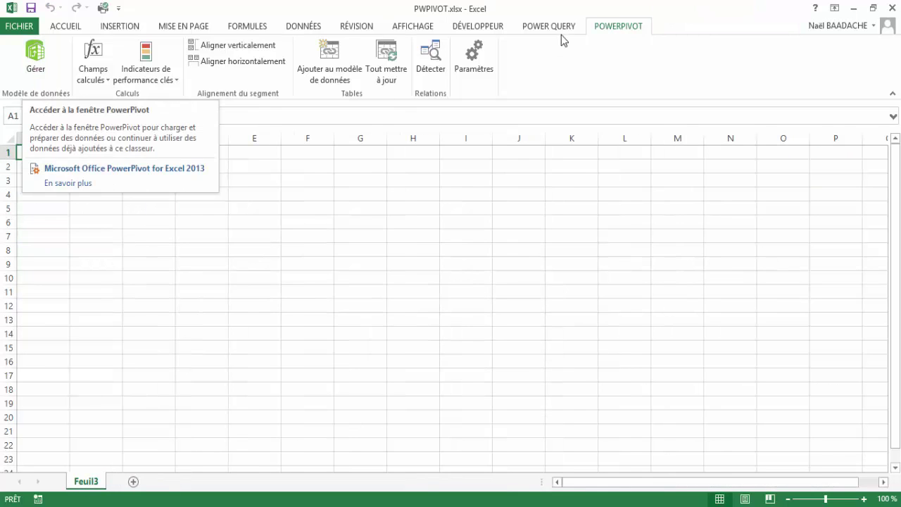
Open the PowerPivot model and browse the CommercialClient, Produit, VilleCommercial and Tarifs tables, ending on Facturation.
left_click(36, 56)
left_click(243, 184)
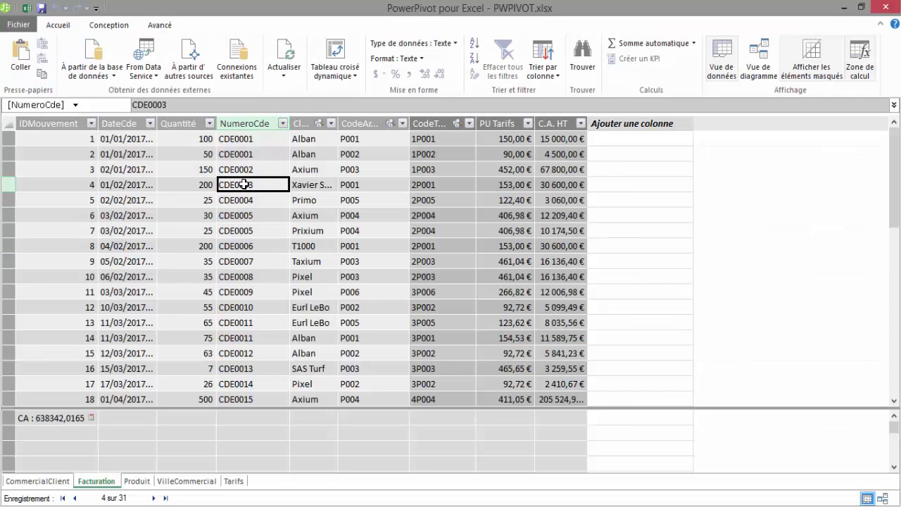
left_click(46, 481)
left_click(95, 482)
left_click(136, 482)
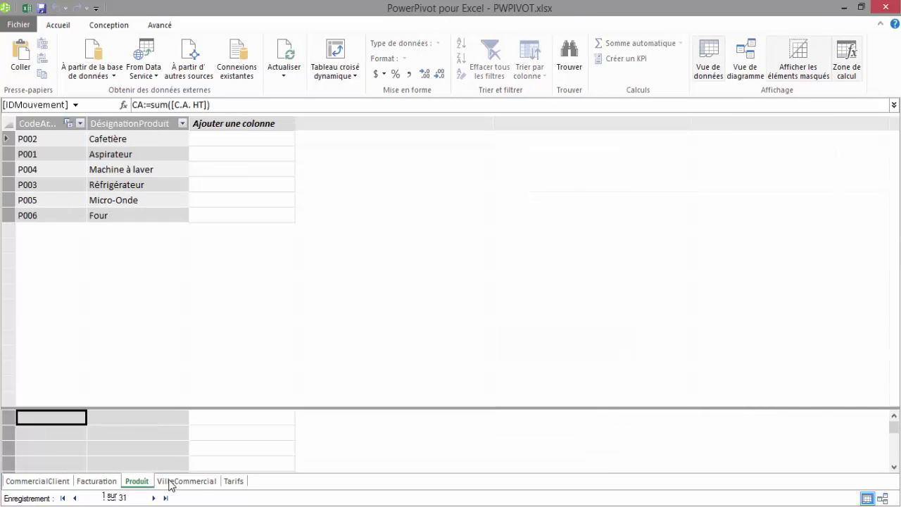
left_click(186, 482)
left_click(233, 481)
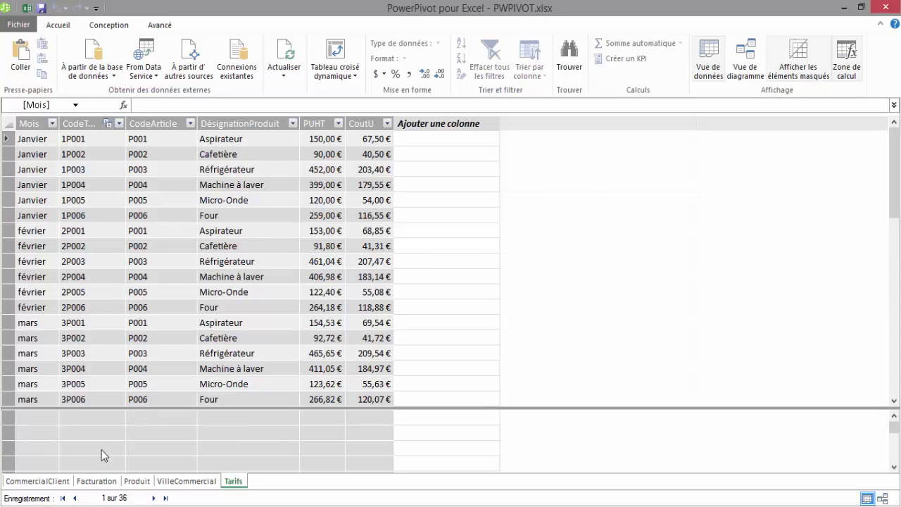
left_click(93, 482)
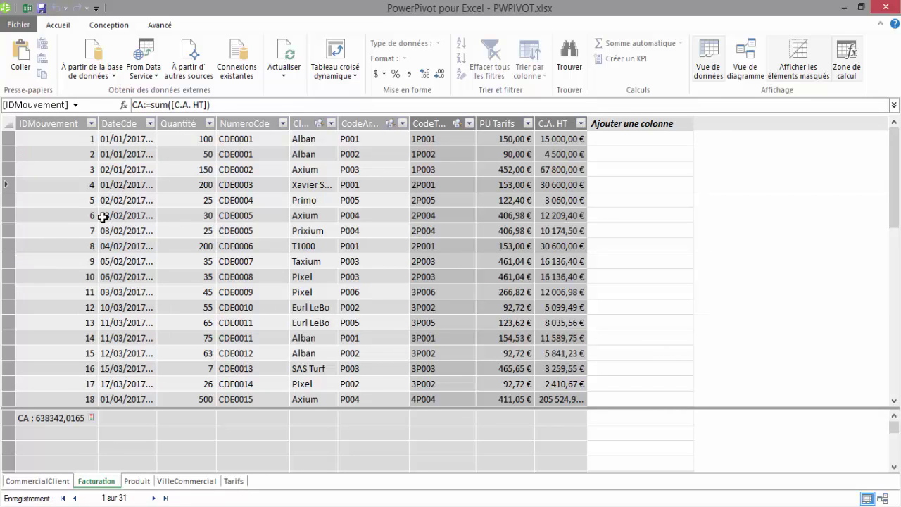
left_click(131, 171)
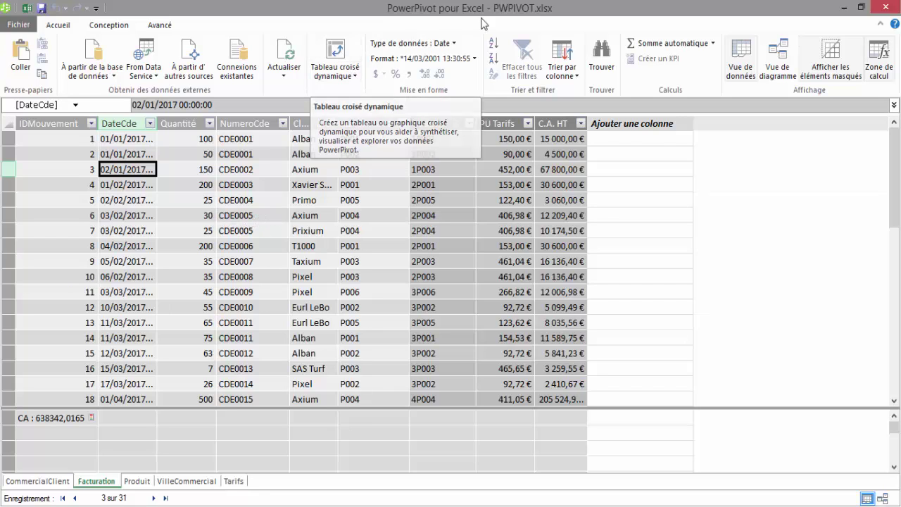
Create a PowerPivot pivot table on the existing sheet at 'Feuil3'!$A$1.
left_click(335, 56)
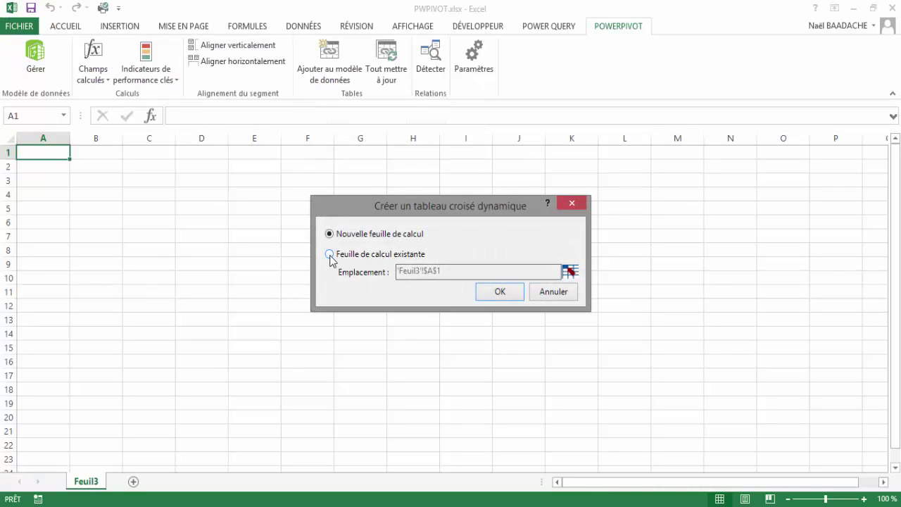
left_click(329, 254)
left_click(453, 275)
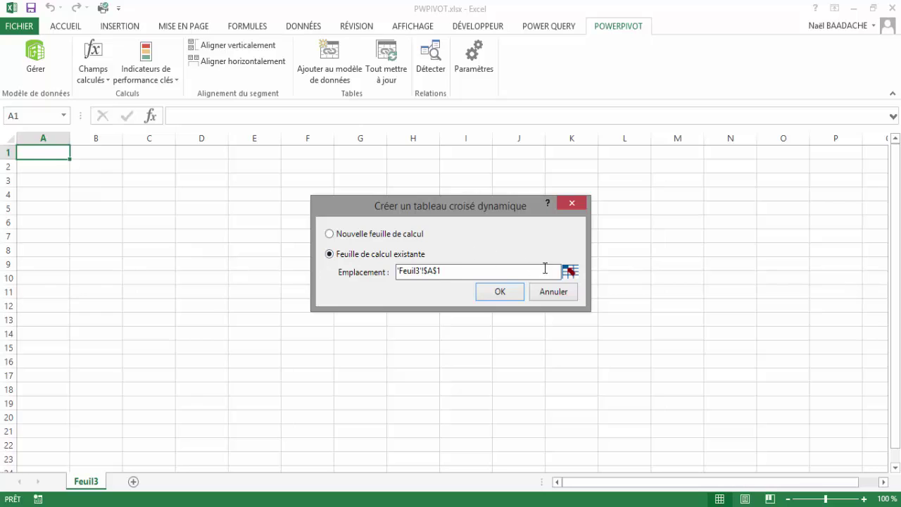
left_click(570, 271)
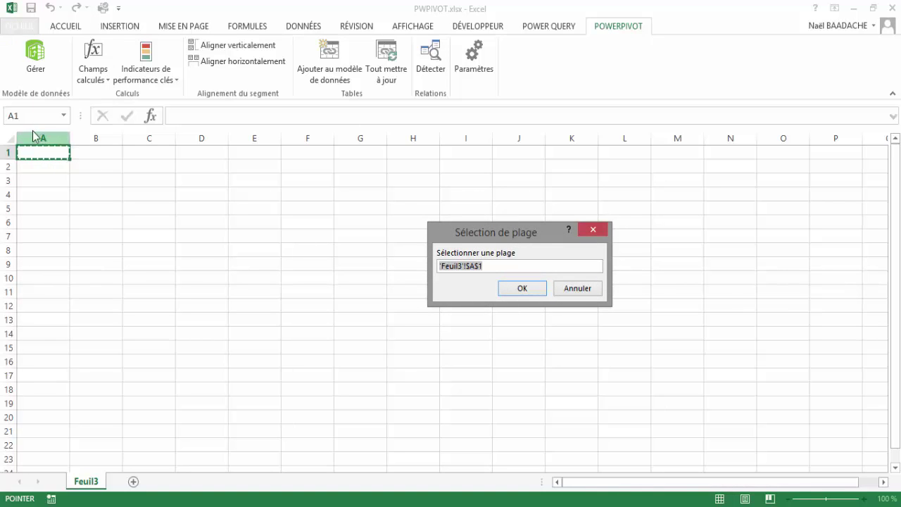
left_click(521, 290)
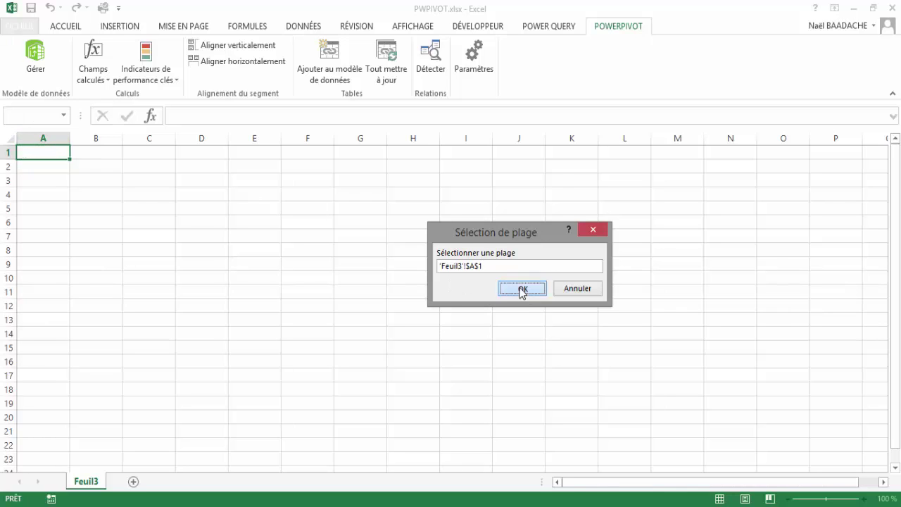
left_click(497, 293)
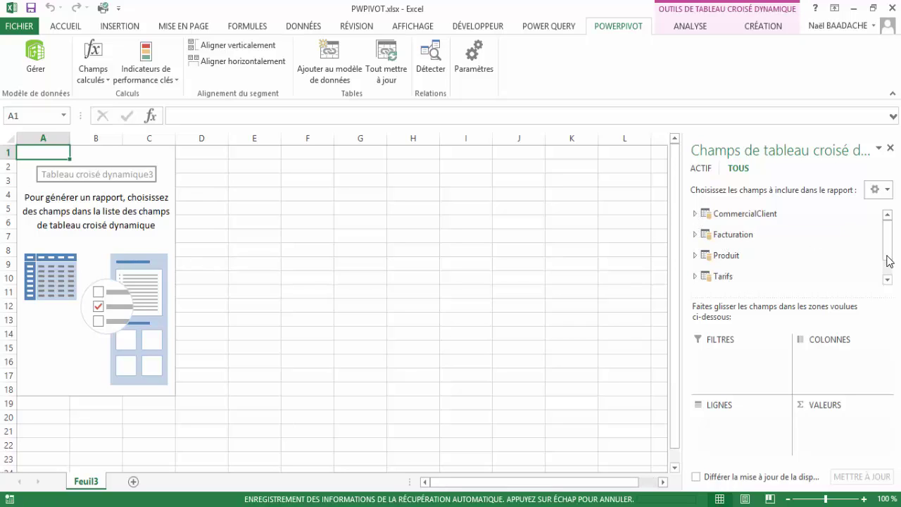
Put the CommercialClient Commercial field in LIGNES and expand the Facturation fields.
mouse_move(888, 260)
left_mouse_down()
mouse_move(885, 284)
mouse_move(886, 237)
left_mouse_up()
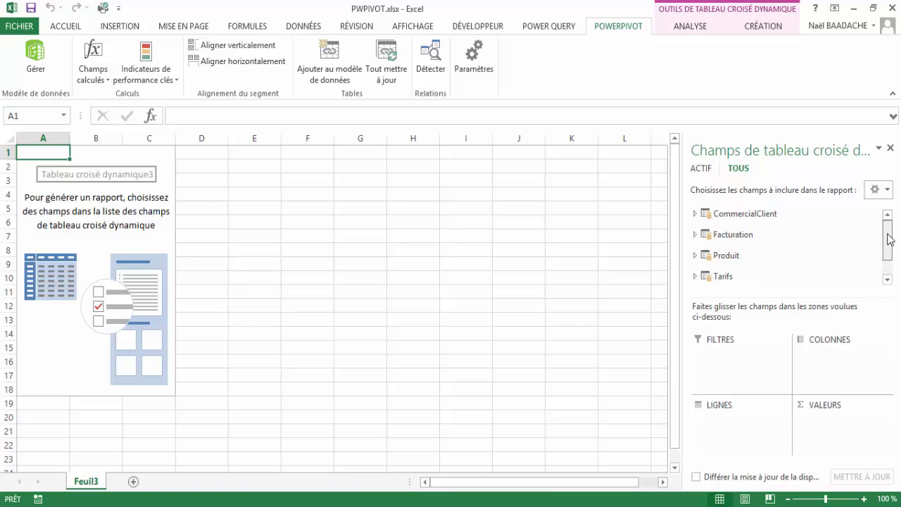
left_click(696, 214)
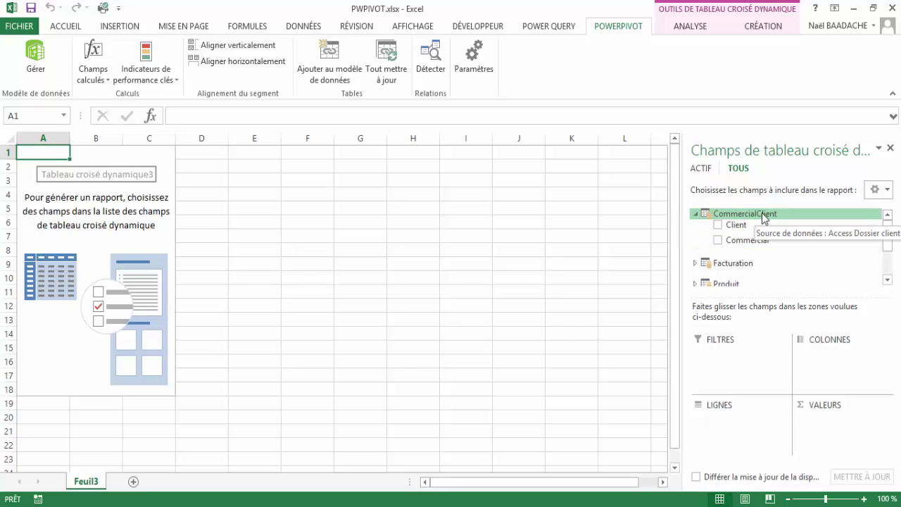
left_click_drag(751, 245, 727, 425)
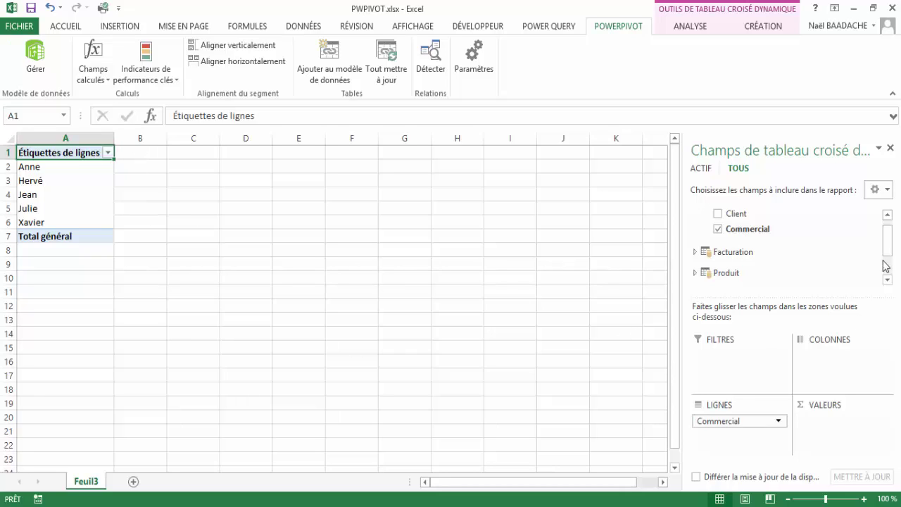
left_click(695, 252)
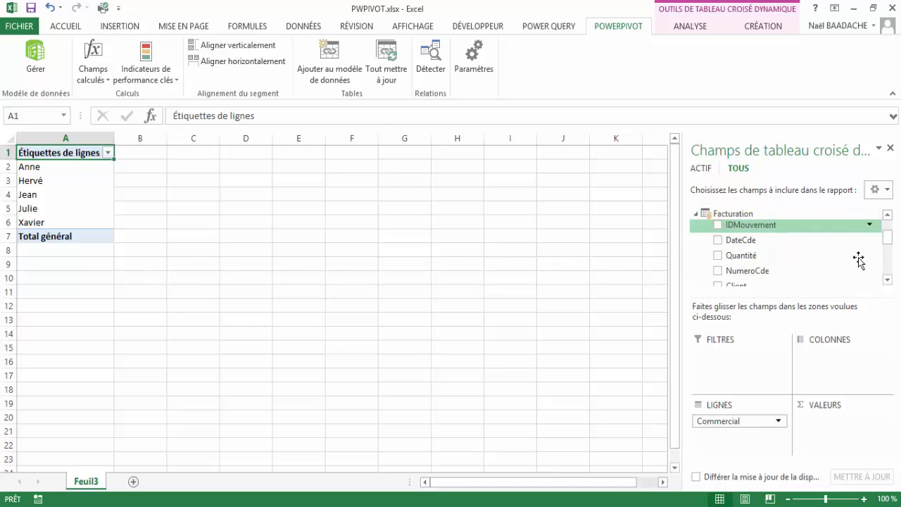
left_click(887, 280)
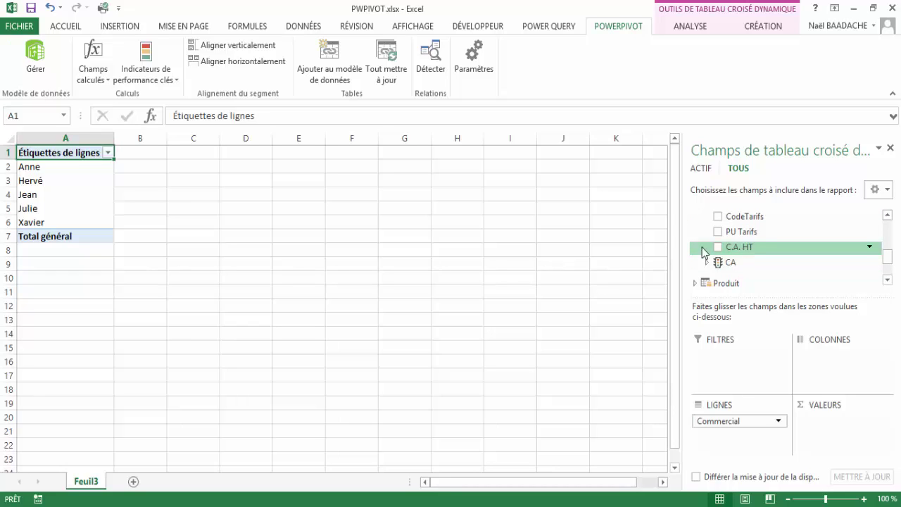
left_click(54, 183)
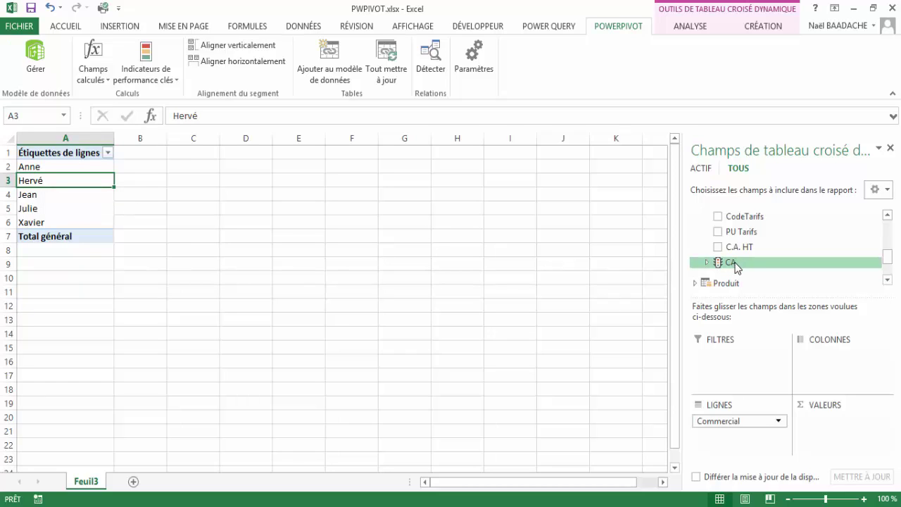
Delete the existing CA KPI from the data model.
left_click(145, 81)
left_click(155, 111)
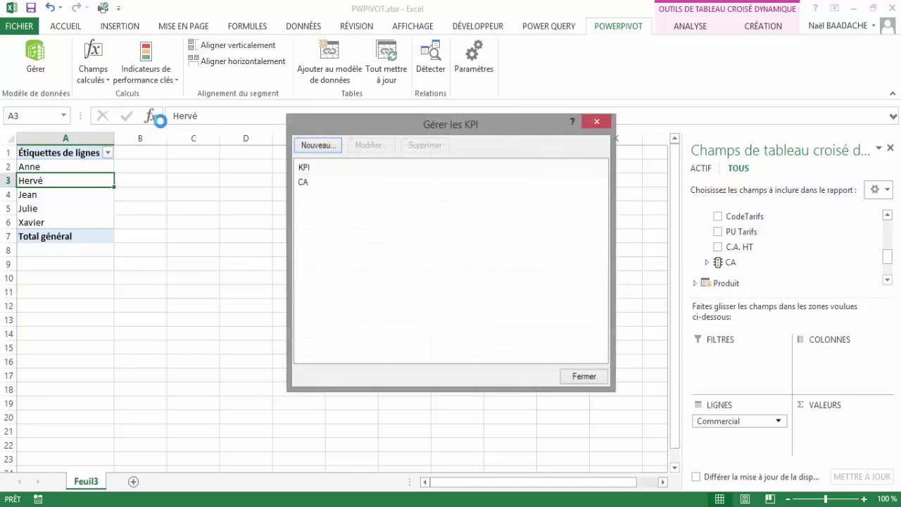
left_click(301, 185)
left_click(429, 147)
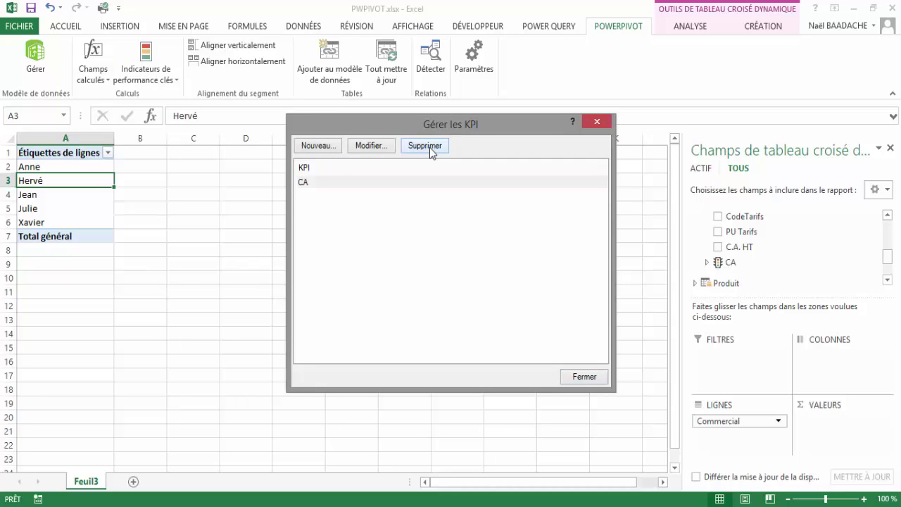
left_click(583, 376)
left_click(61, 197)
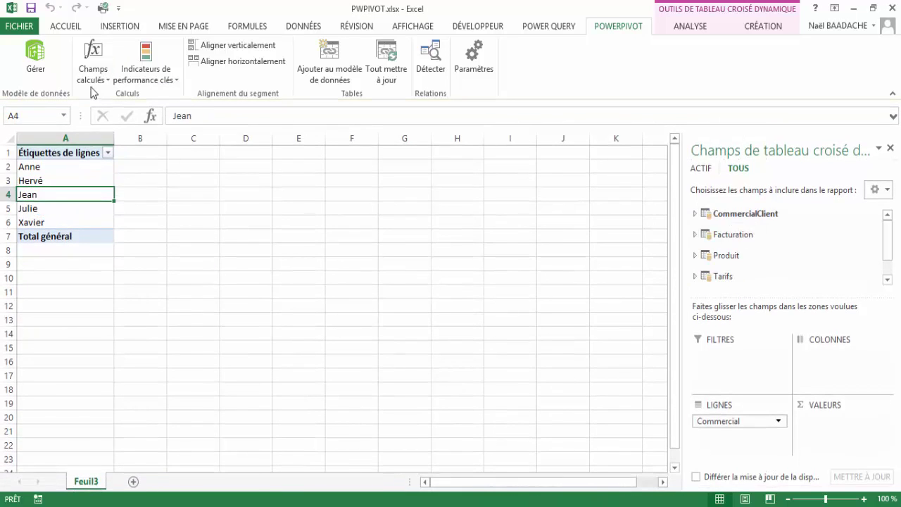
Delete the existing CA calculated field and close the calculated fields manager.
left_click(95, 81)
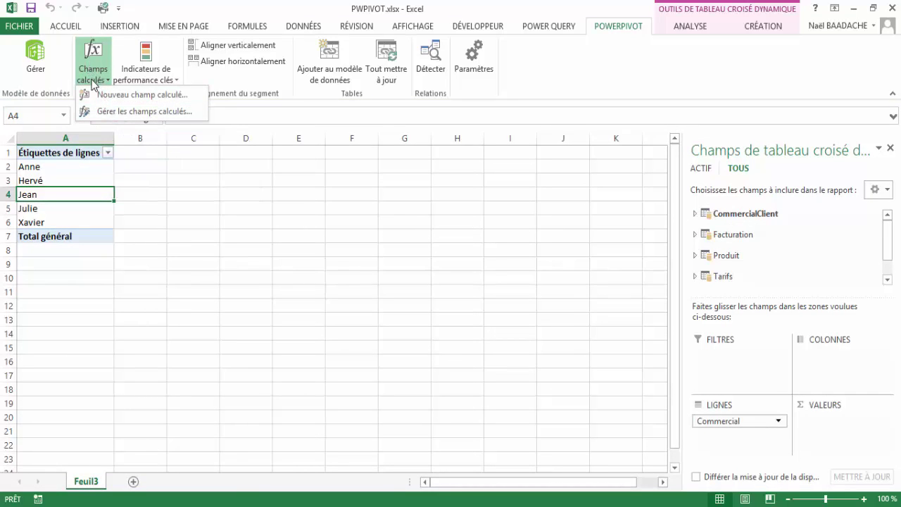
left_click(133, 113)
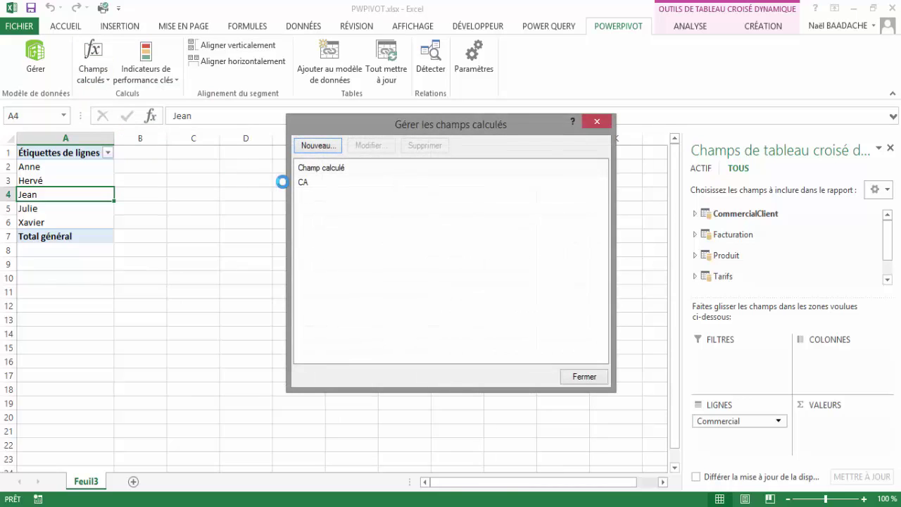
left_click(308, 186)
left_click(426, 145)
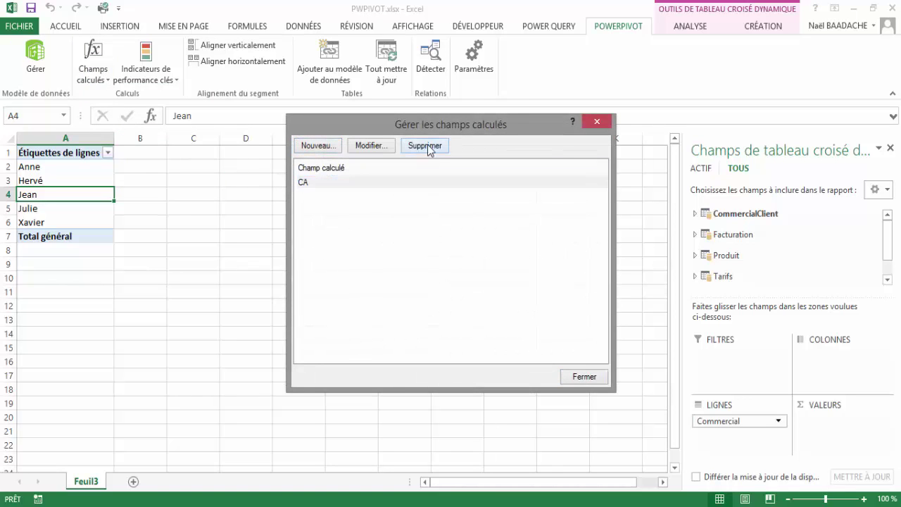
left_click(423, 276)
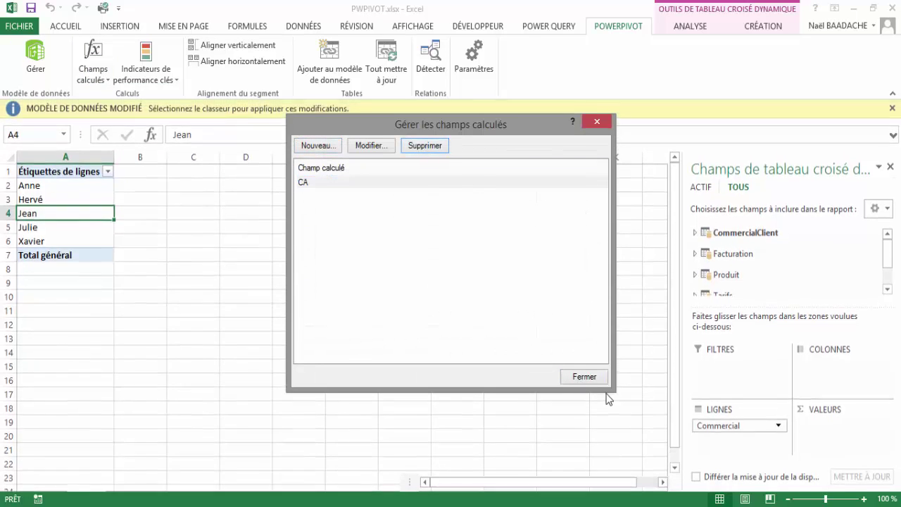
left_click(590, 378)
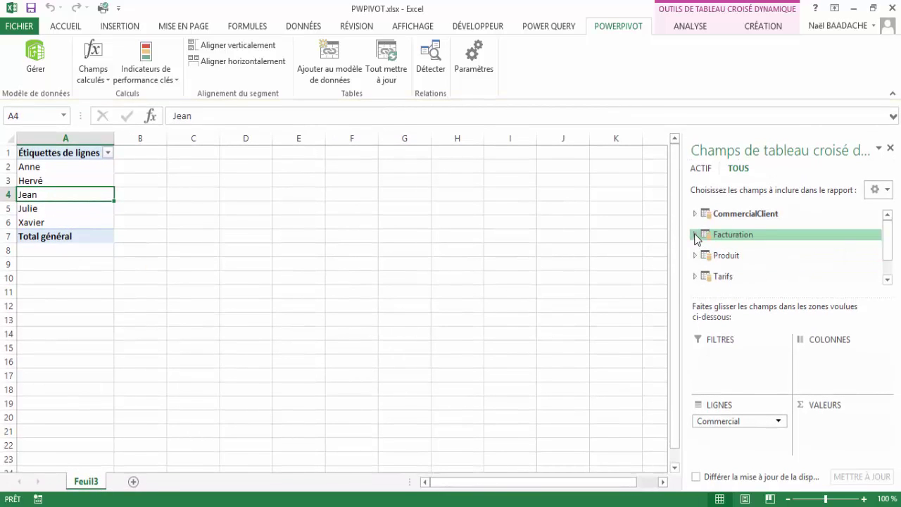
left_click(695, 236)
left_click(886, 280)
left_click(886, 279)
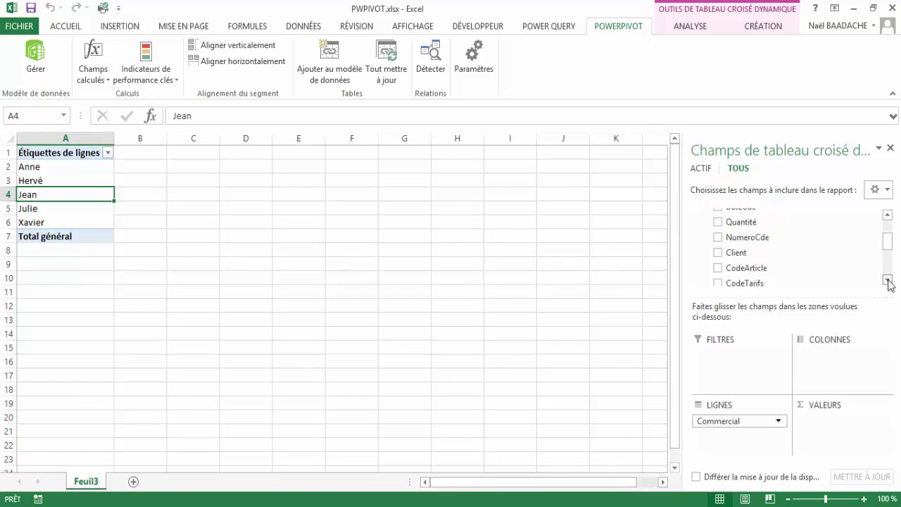
left_click(888, 280)
left_click(887, 280)
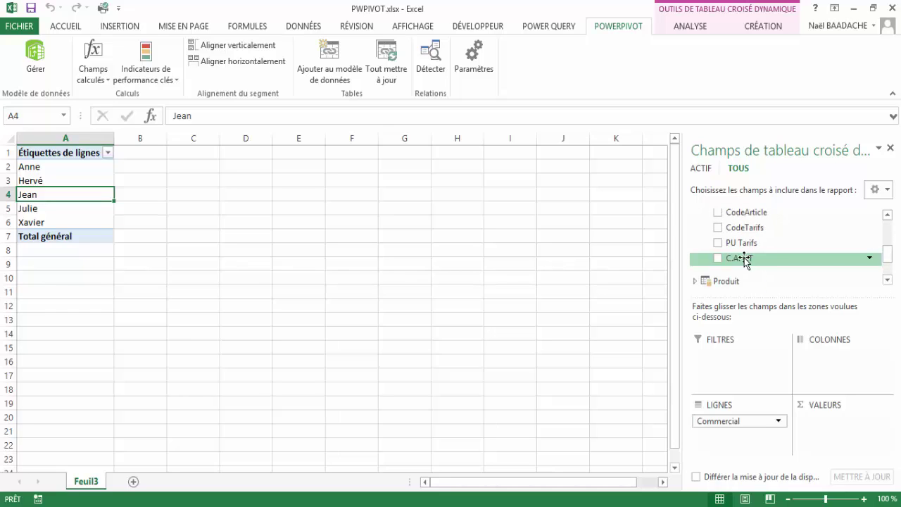
left_click_drag(745, 259, 825, 437)
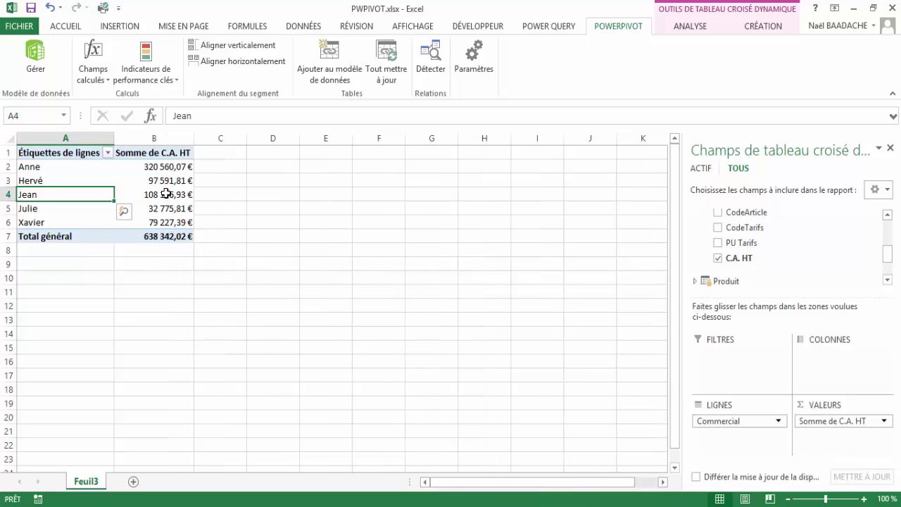
left_click(165, 193)
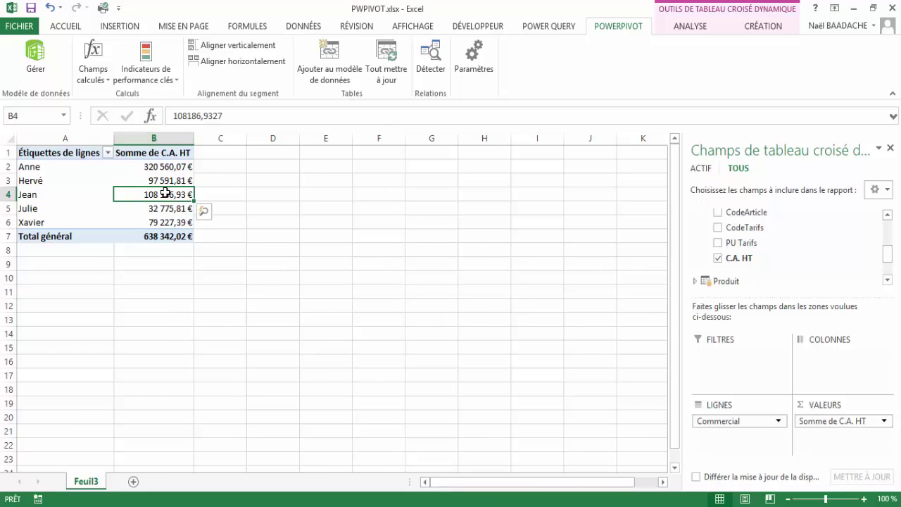
mouse_move(164, 193)
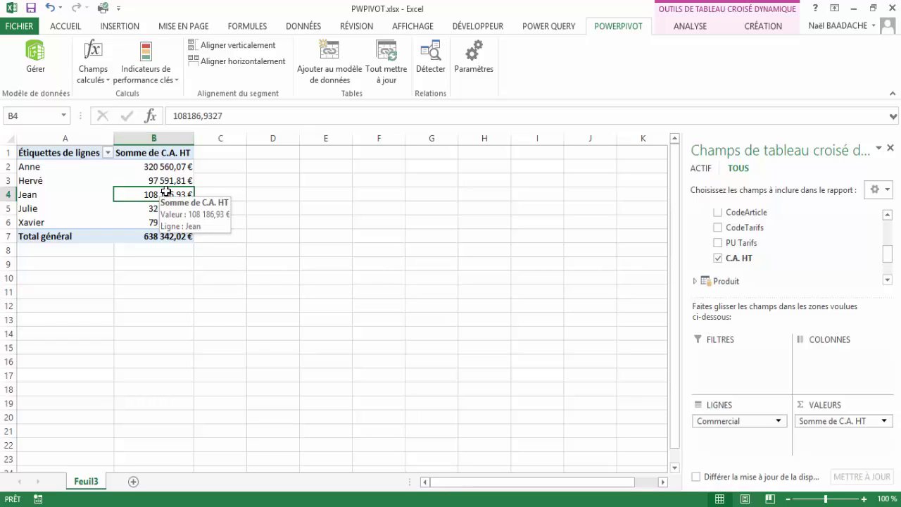
left_click_drag(836, 422, 810, 290)
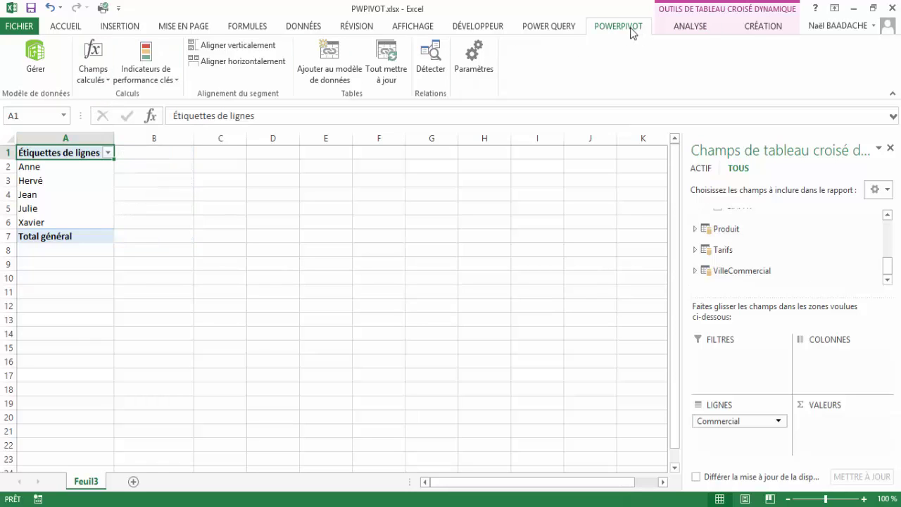
Start a new calculated field named CA in the Facturation table.
left_click(91, 83)
left_click(105, 99)
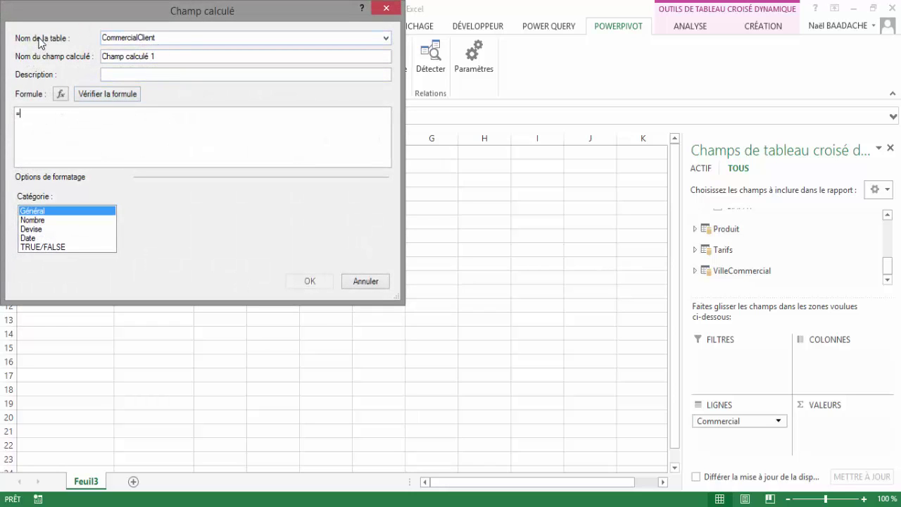
left_click(386, 40)
left_click(386, 39)
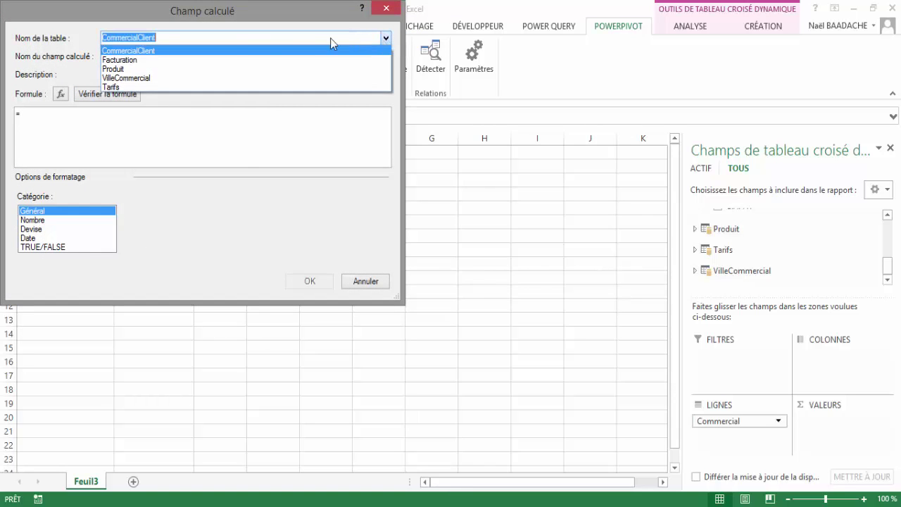
left_click(140, 60)
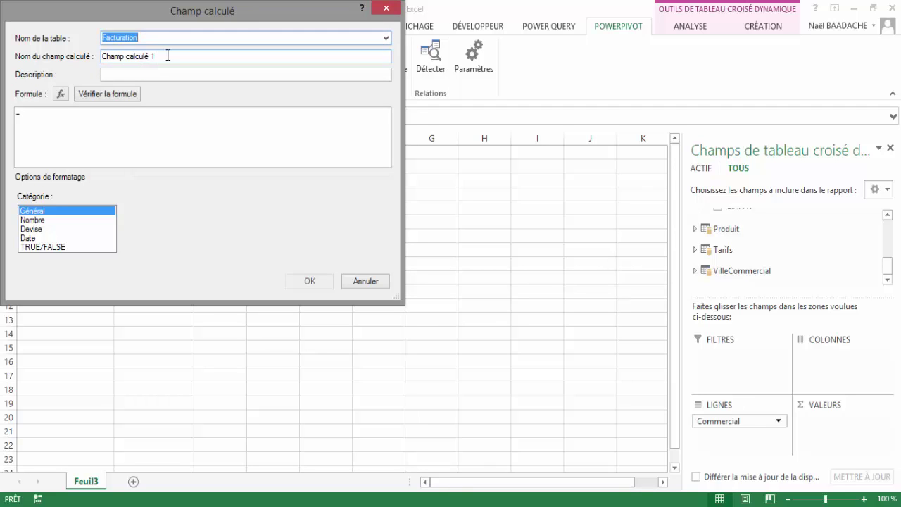
left_click_drag(167, 57, 81, 59)
type("CA")
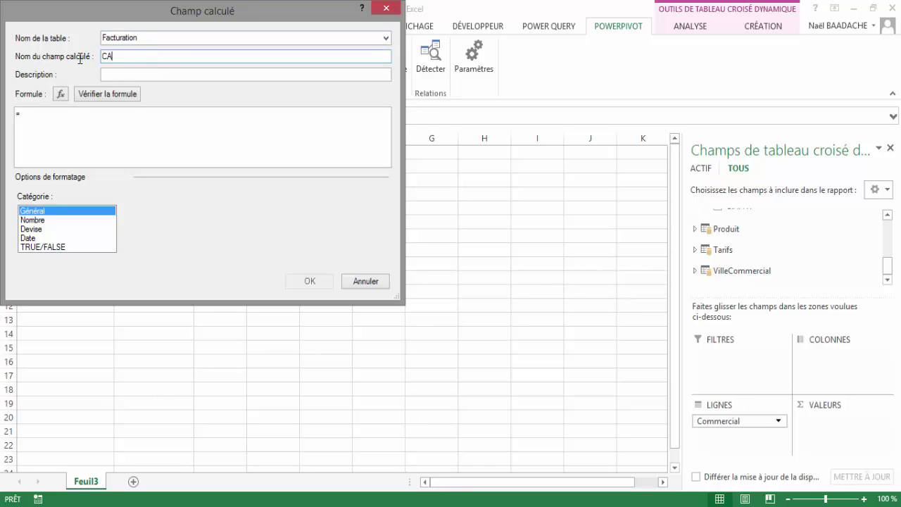
Enter the formula =SUM([C.A. HT]), verify it, and create the field.
left_click(34, 114)
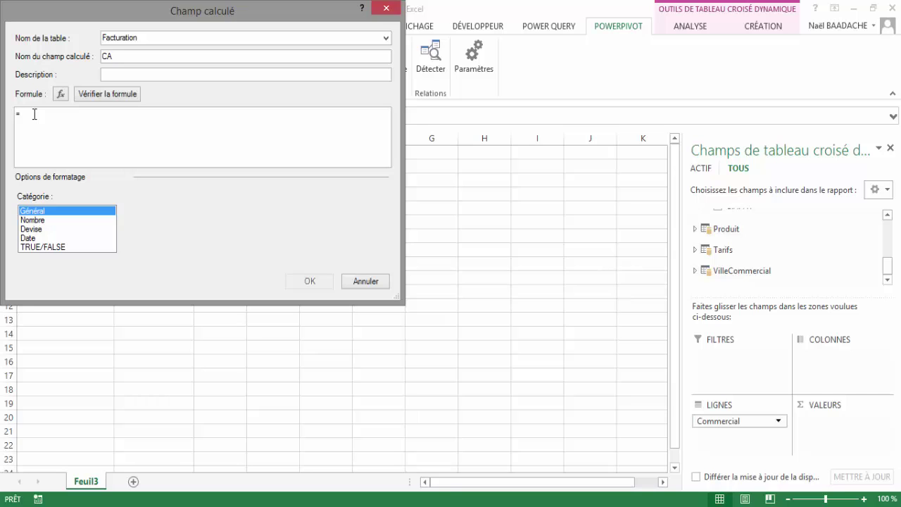
type("somm")
key("BackSpace")
key("BackSpace")
key("BackSpace")
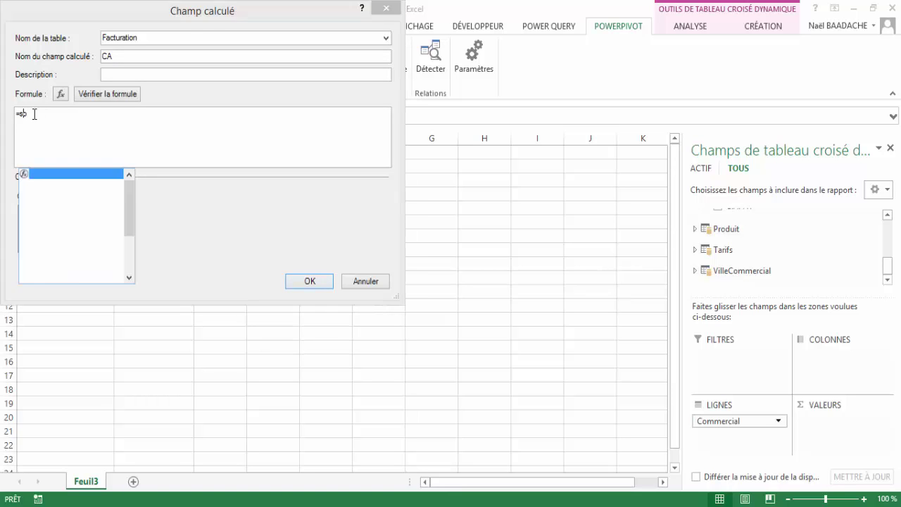
type("SUM")
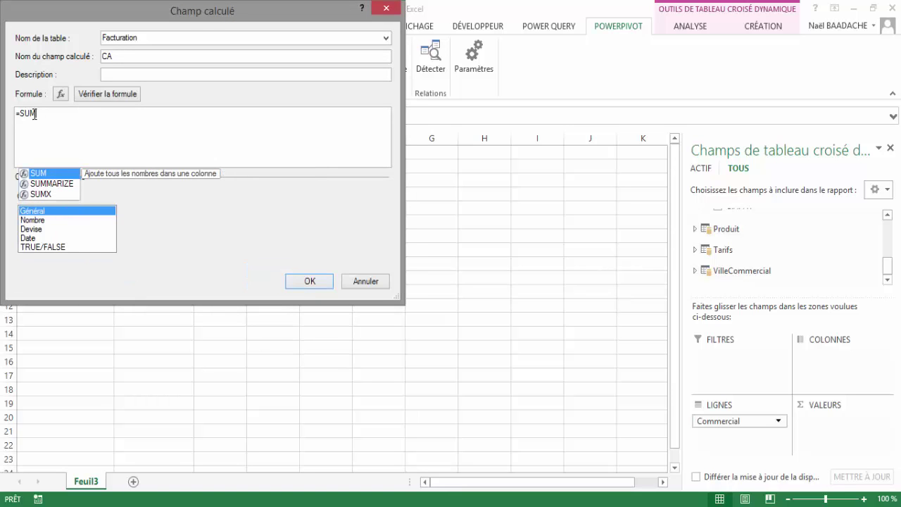
type("(")
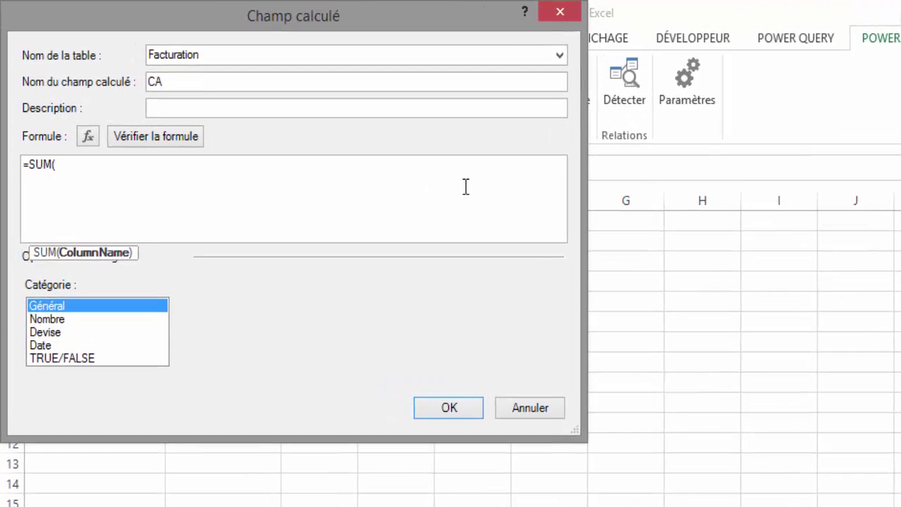
type("[")
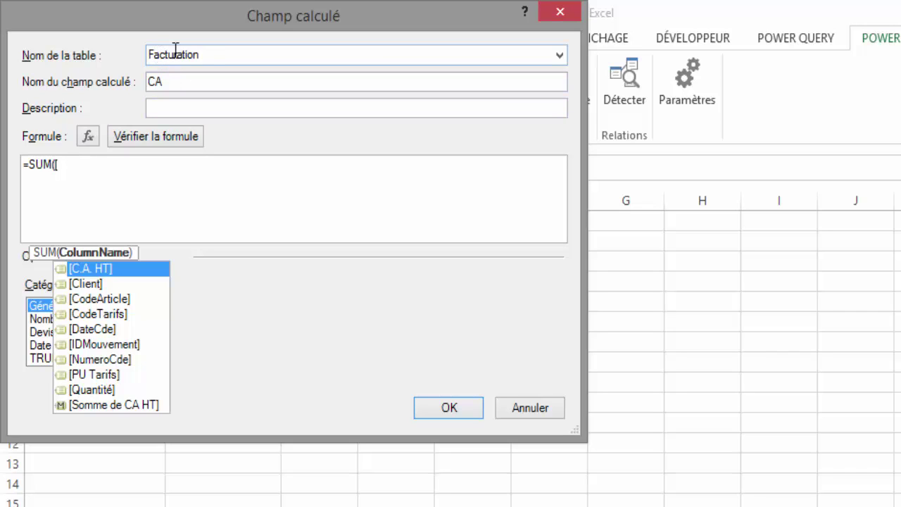
double_click(102, 269)
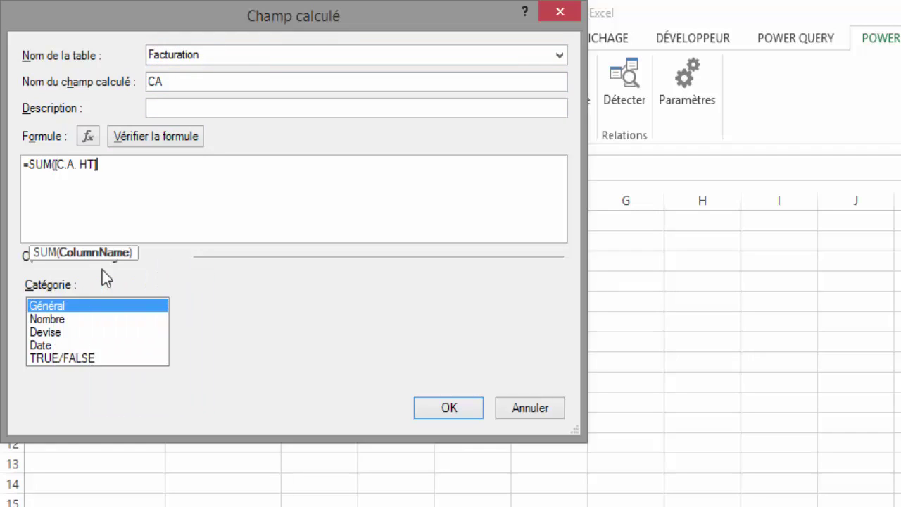
type(")")
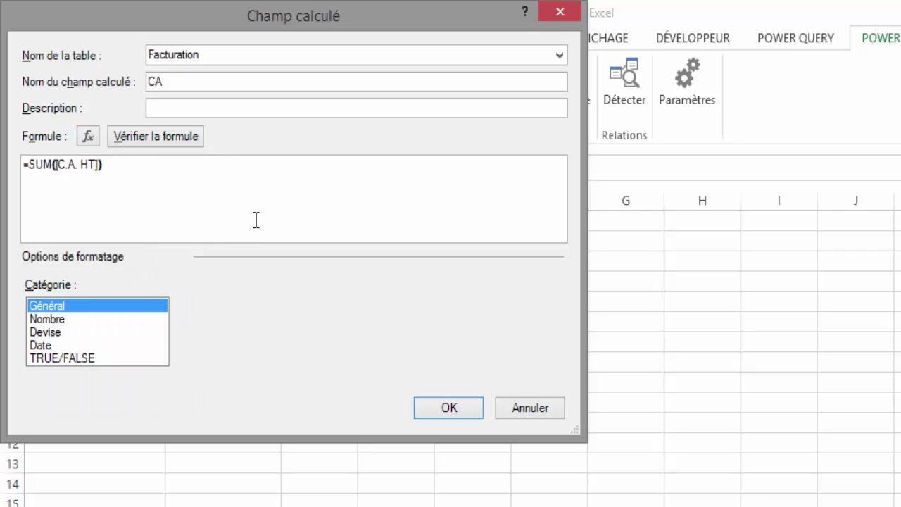
left_click(158, 135)
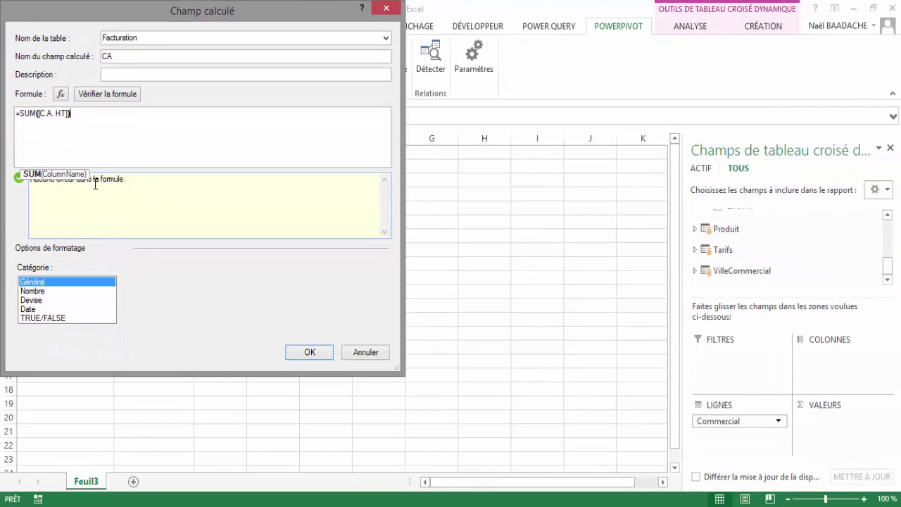
left_click(308, 354)
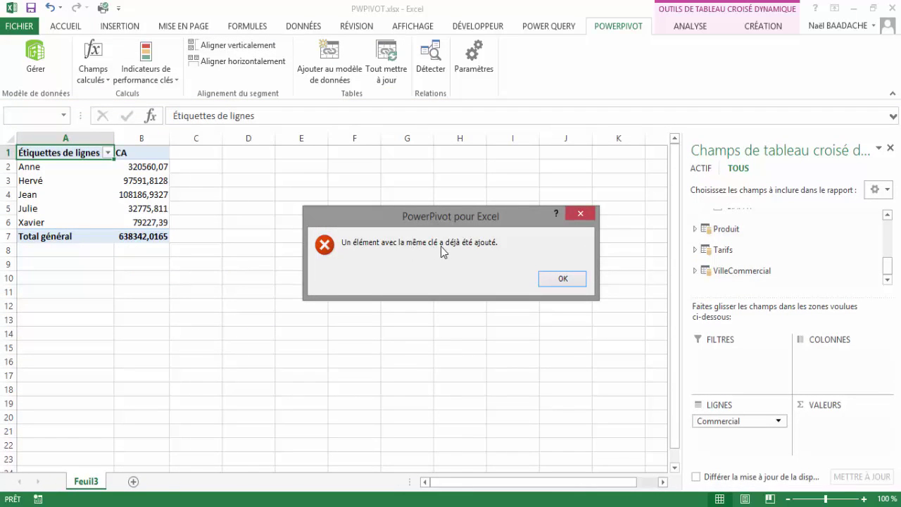
Dismiss the duplicate-key error and format CA values as Monétaire euros with 0 decimals.
left_click(568, 279)
left_click(142, 193)
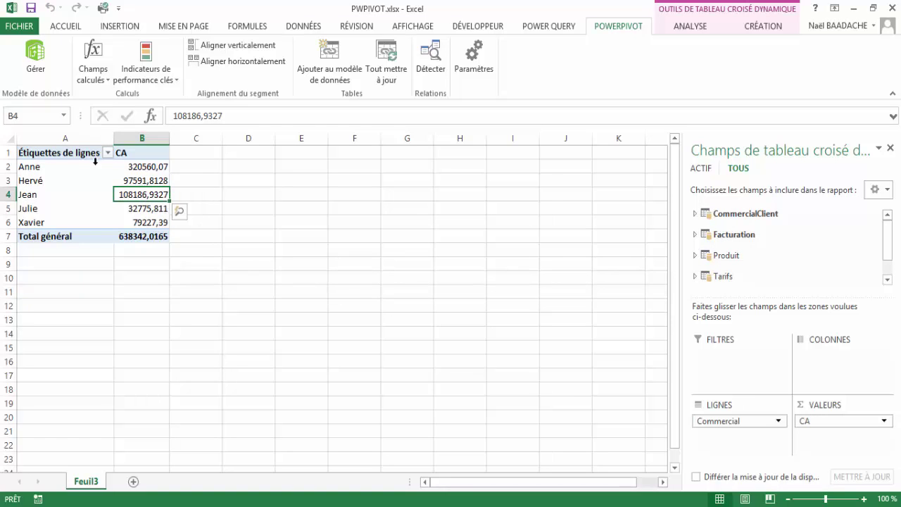
right_click(140, 183)
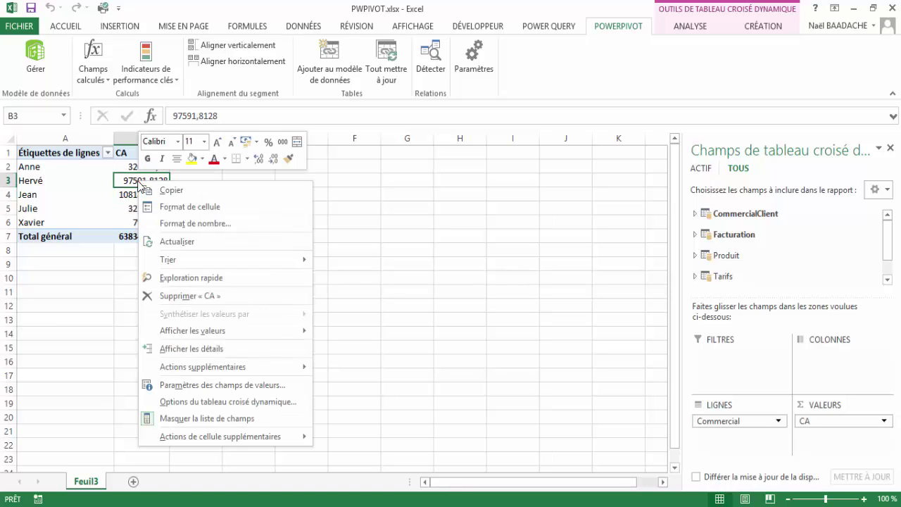
left_click(174, 385)
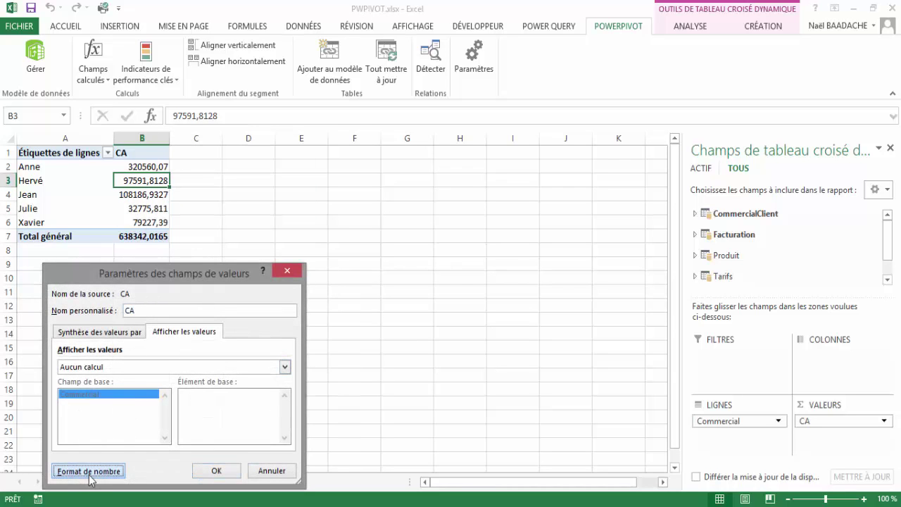
left_click(90, 472)
left_click(31, 266)
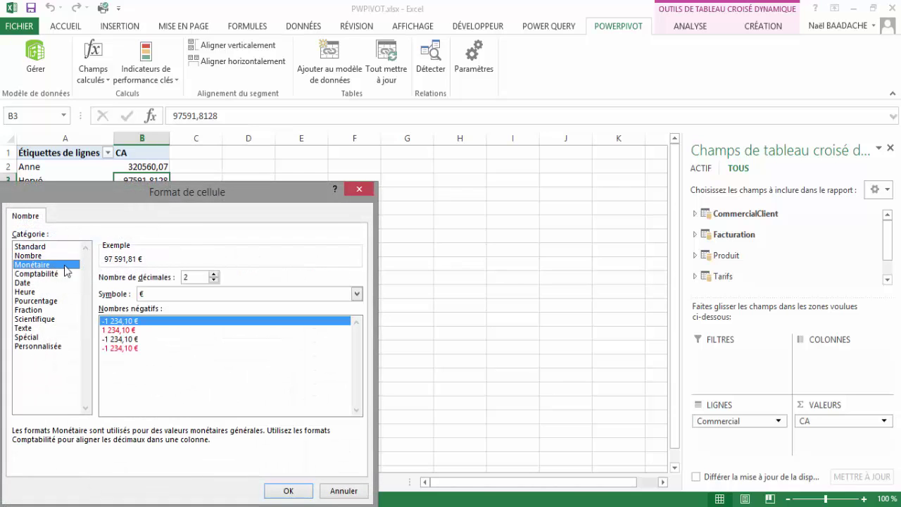
left_click(213, 280)
left_click(214, 280)
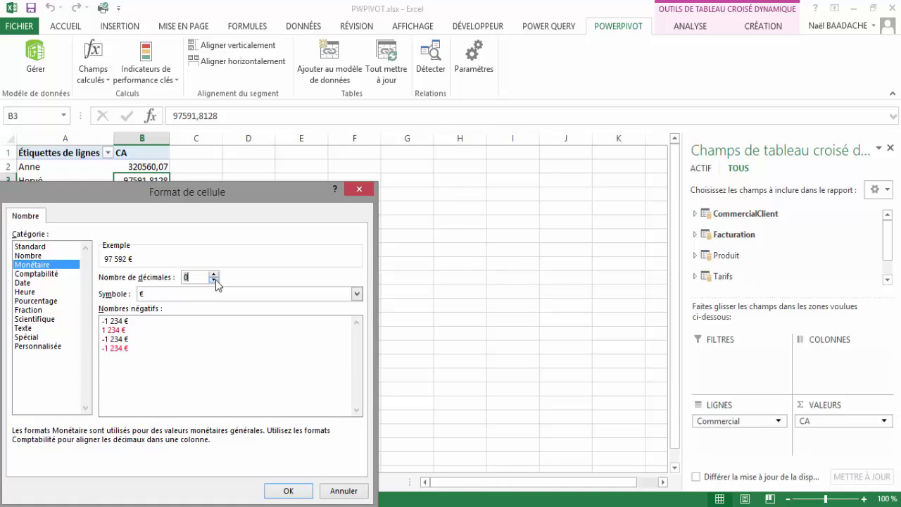
left_click(285, 491)
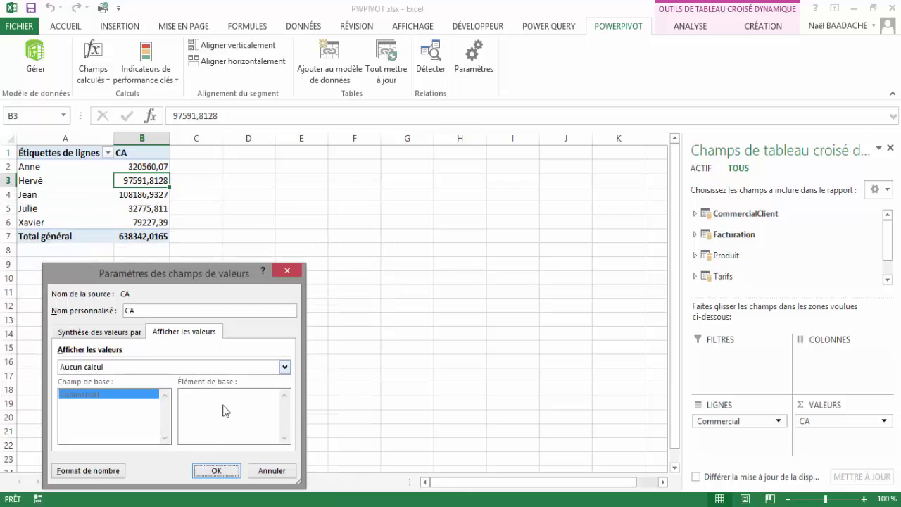
left_click(217, 472)
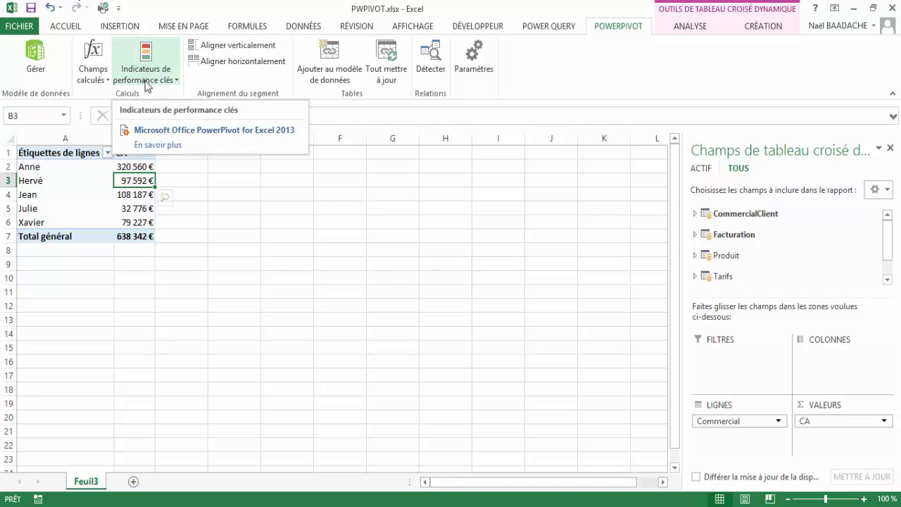
Start a new KPI on CA with an absolute target value of 300000.
left_click(145, 85)
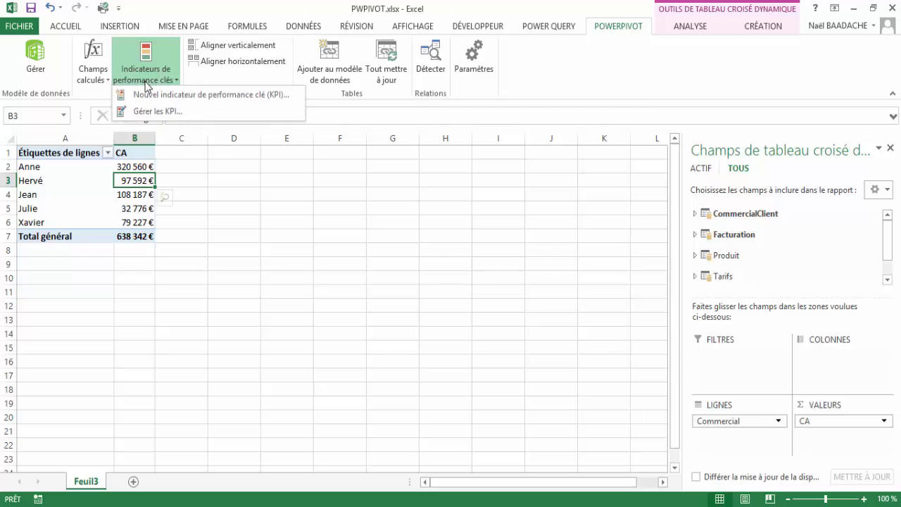
left_click(152, 94)
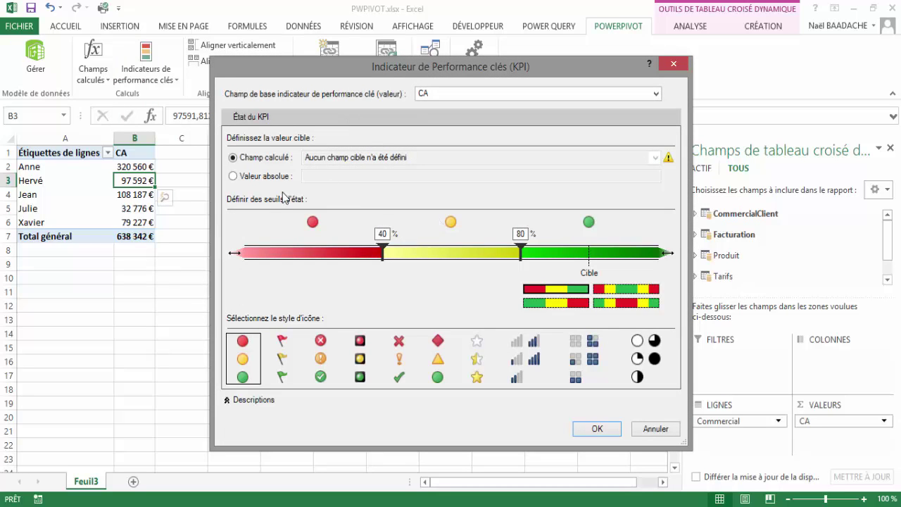
left_click(233, 176)
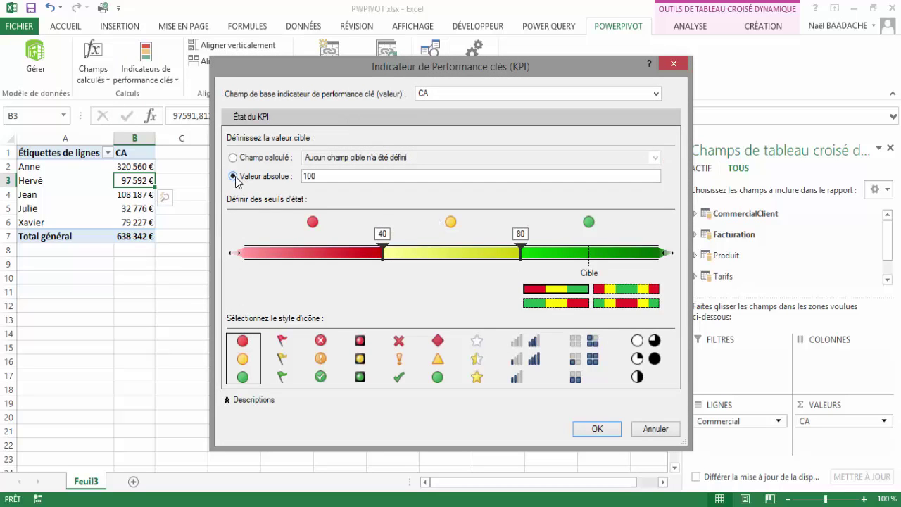
double_click(321, 176)
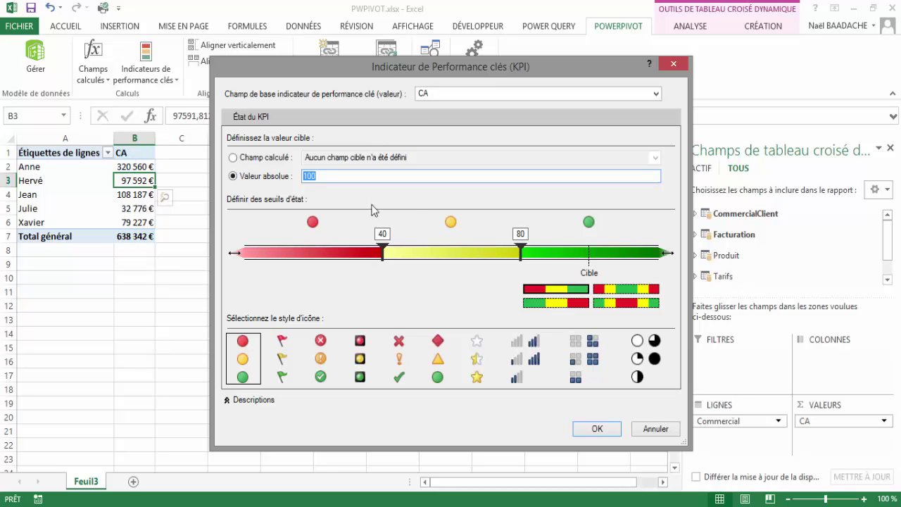
type("30")
type("0000")
left_click(382, 234)
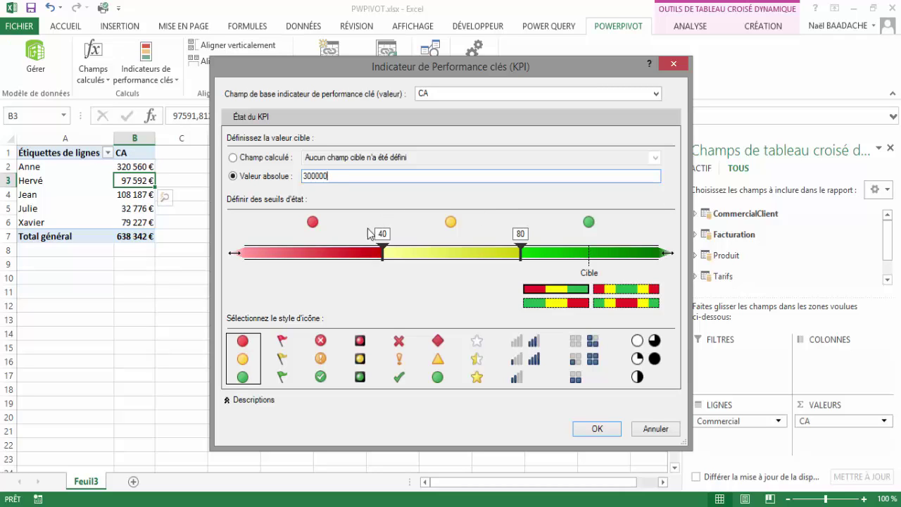
left_click_drag(372, 233, 394, 237)
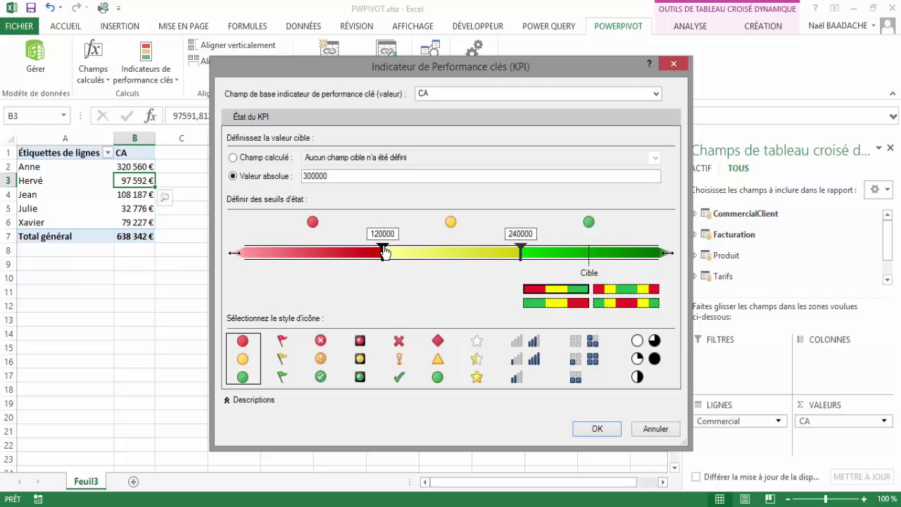
Set the status thresholds to 70000 for red and 150000 for green, then create the KPI.
left_click_drag(383, 252, 316, 256)
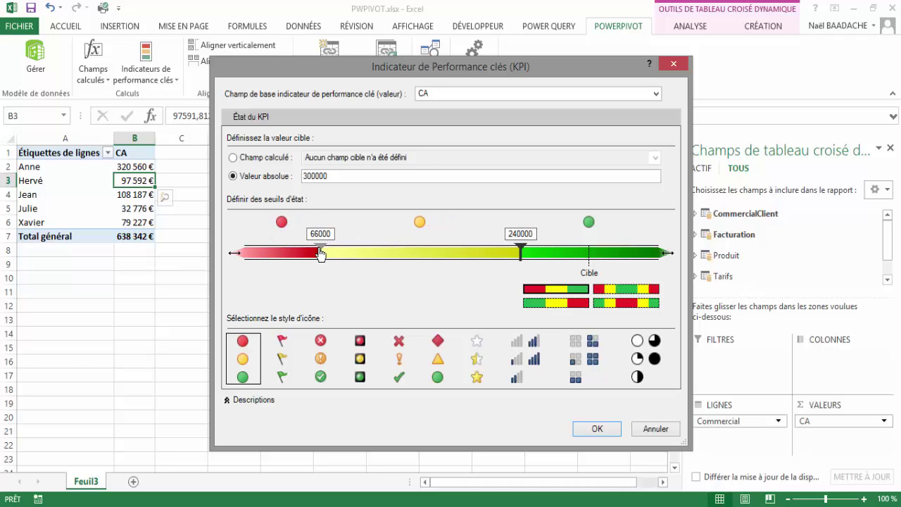
left_click_drag(331, 233, 294, 233)
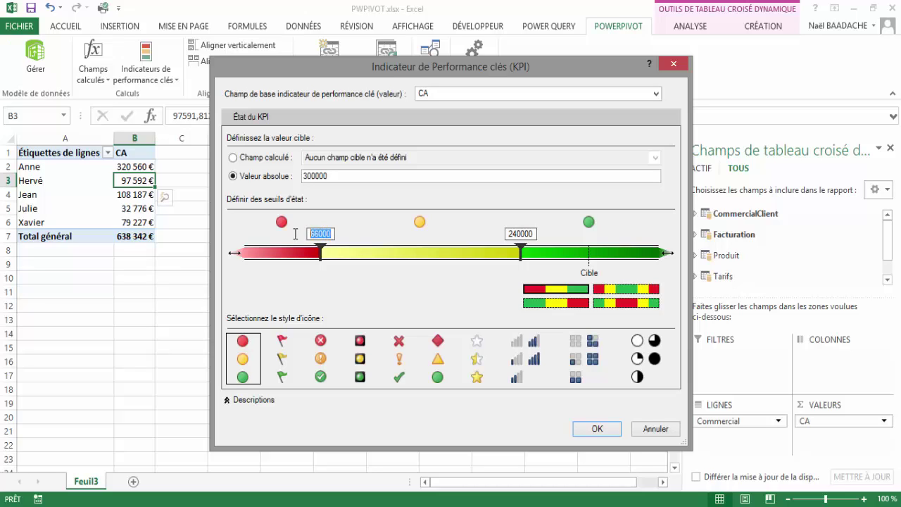
type("70000")
left_click(521, 233)
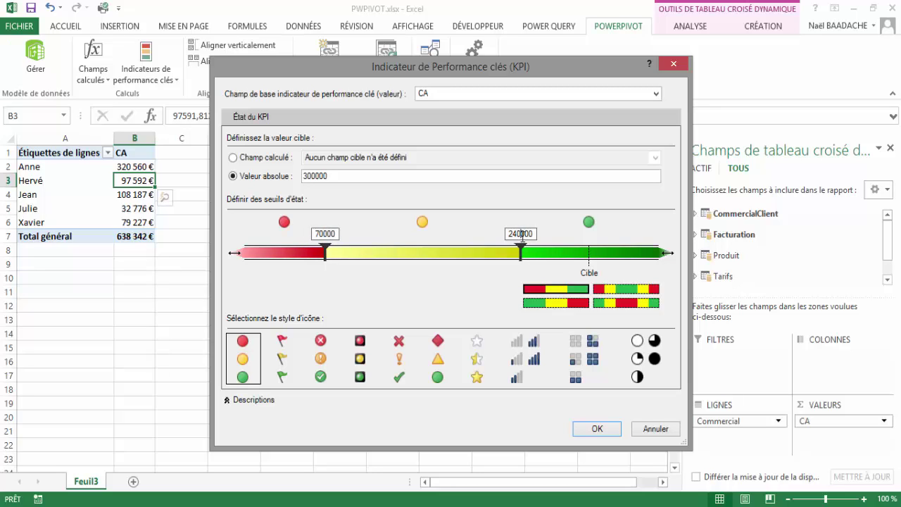
left_click_drag(523, 251, 437, 247)
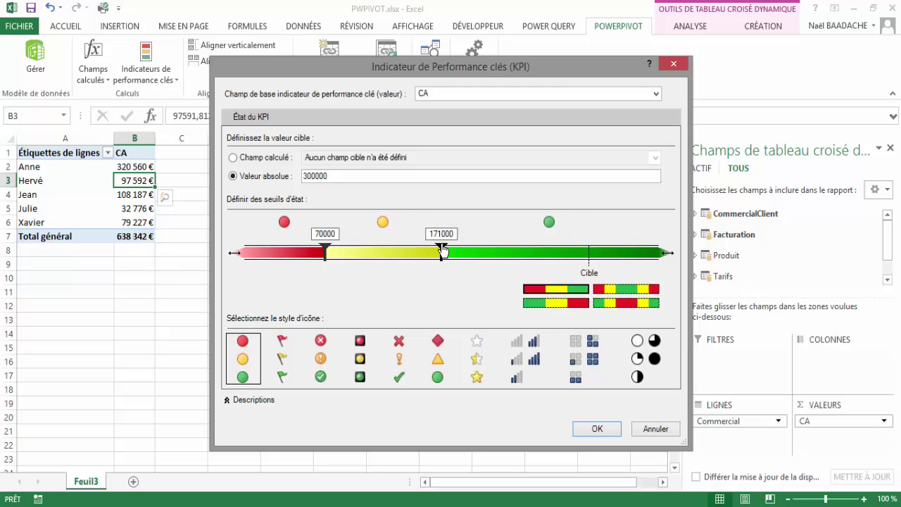
left_click_drag(437, 247, 426, 248)
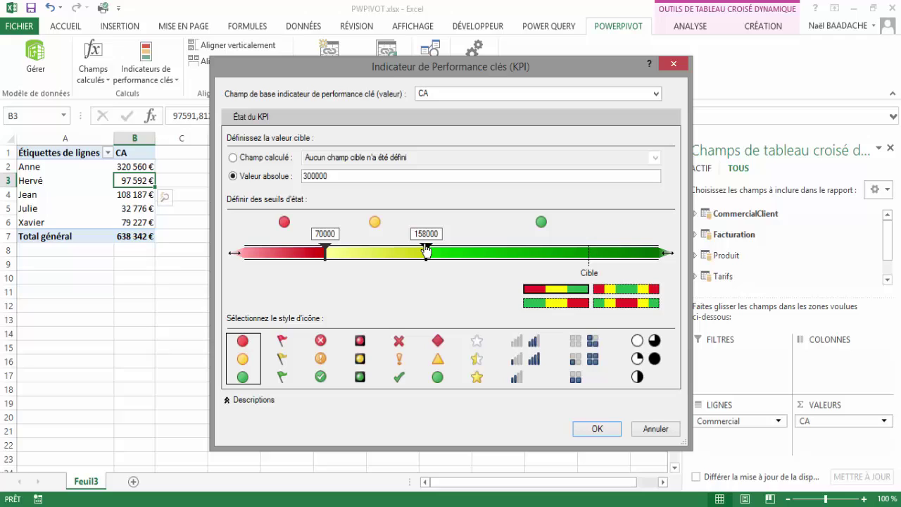
left_click_drag(427, 248, 418, 252)
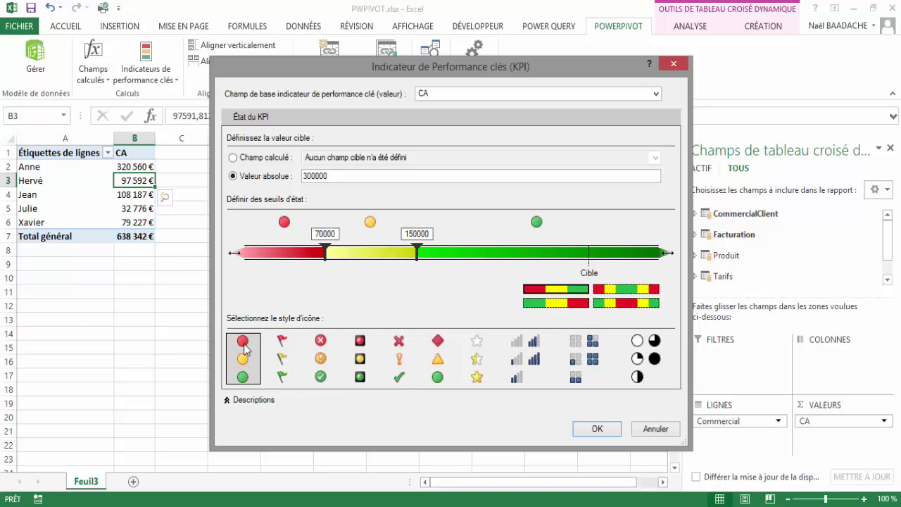
left_click(596, 429)
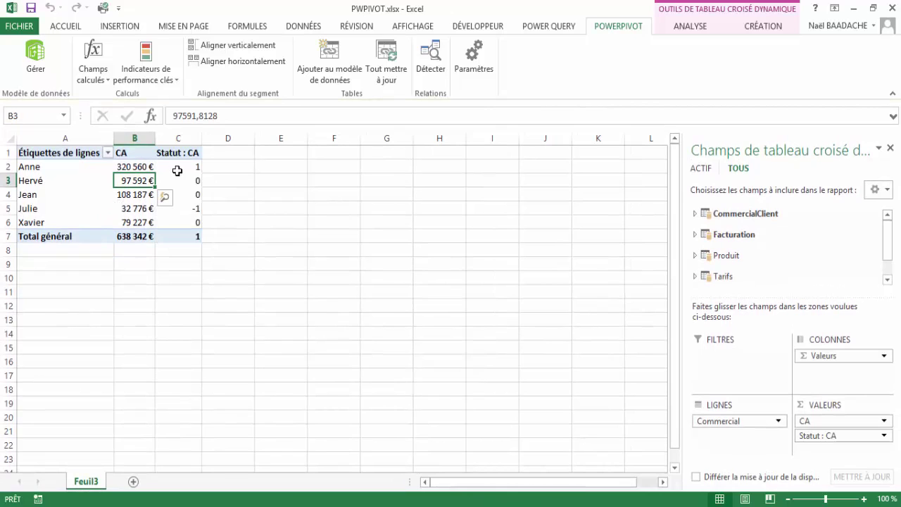
Expand the CA KPI and re-add its État field so CA État shows traffic-light icons.
left_click(183, 178)
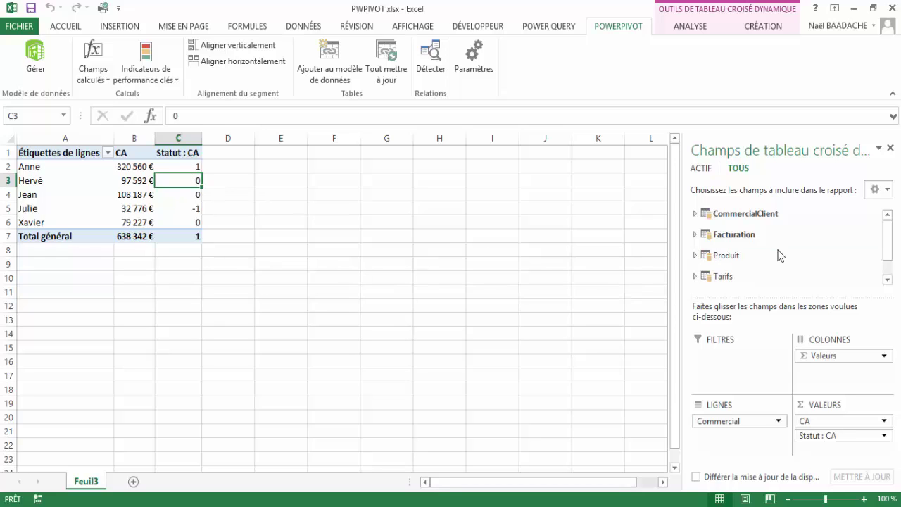
left_click(695, 234)
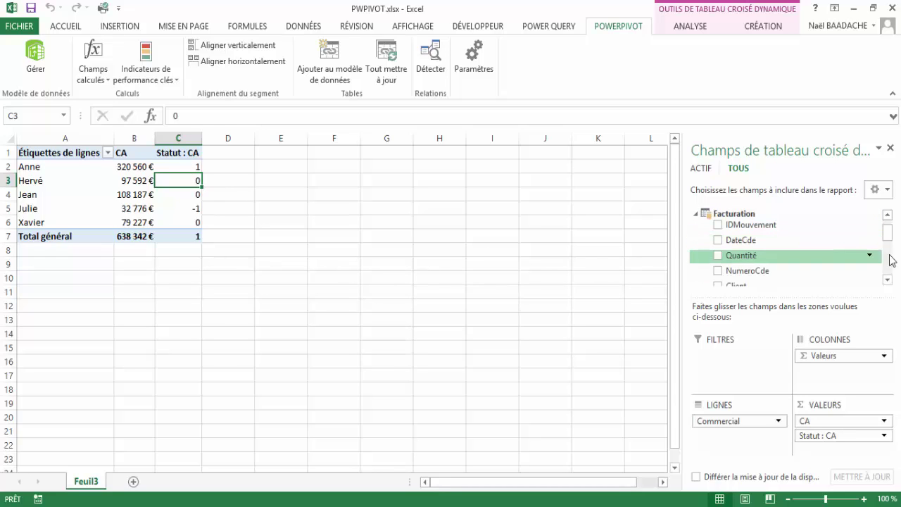
left_click_drag(889, 241, 888, 267)
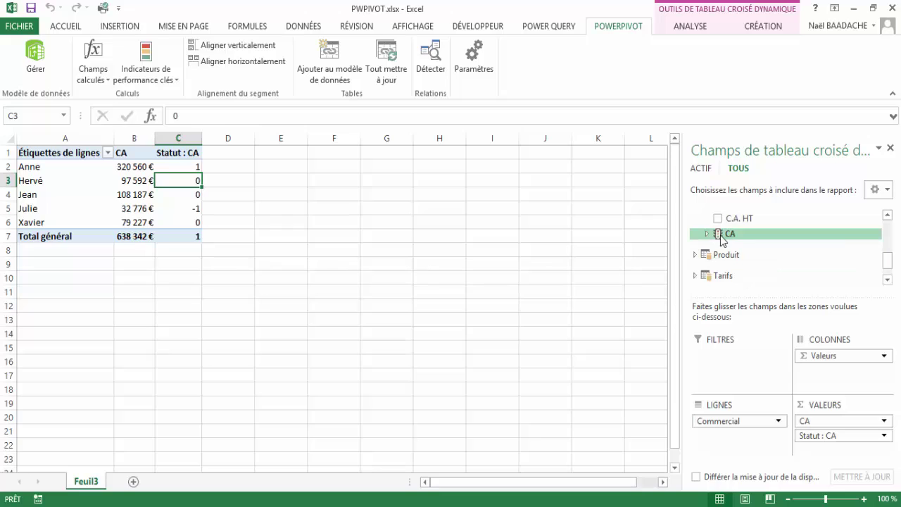
left_click(707, 235)
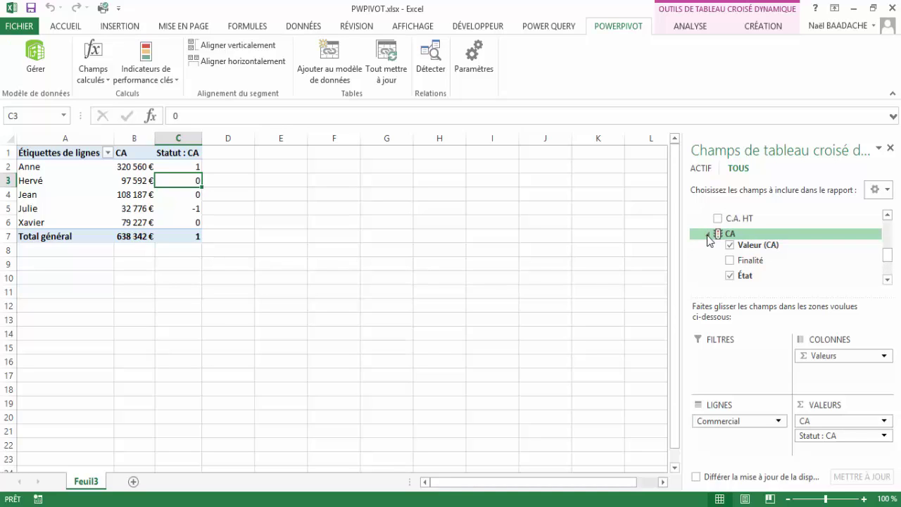
left_click(730, 276)
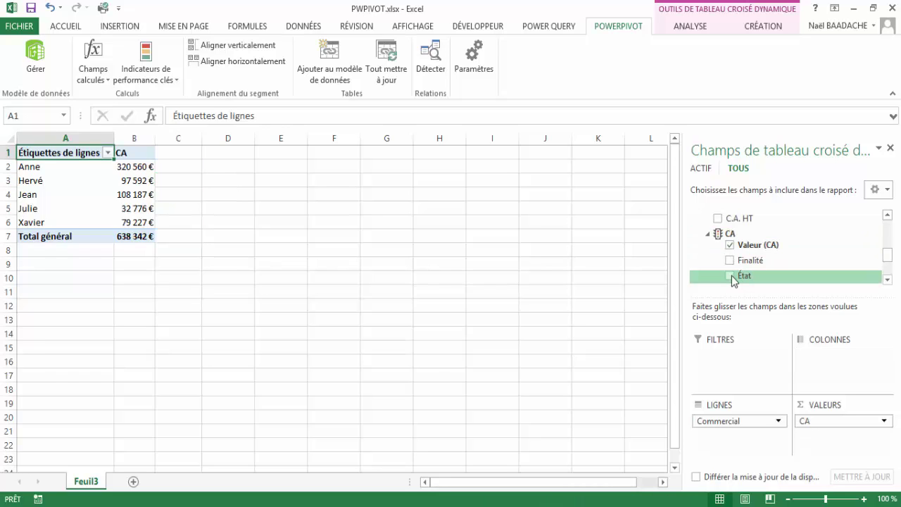
left_click(729, 276)
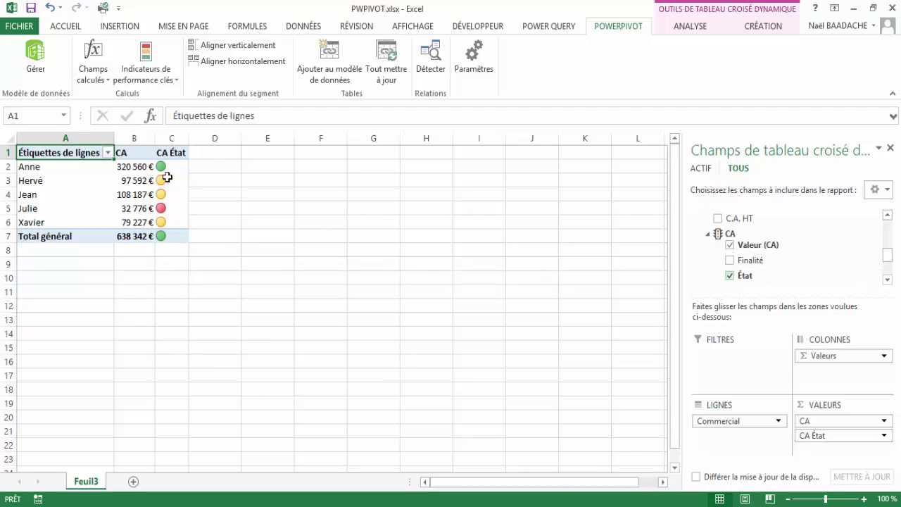
left_click(161, 177)
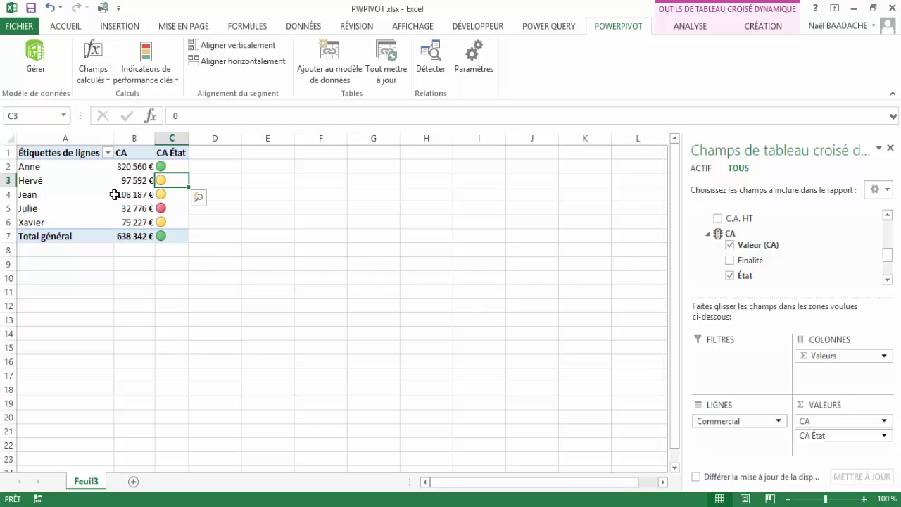
mouse_move(114, 195)
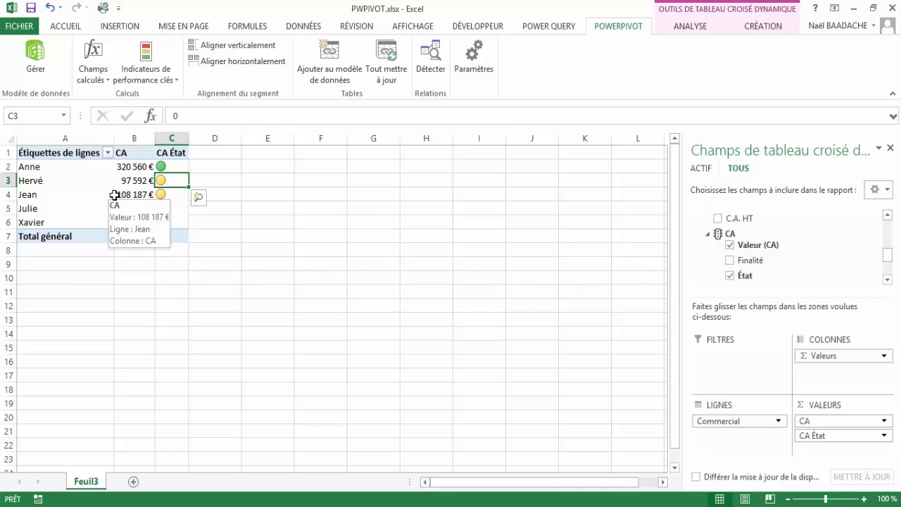